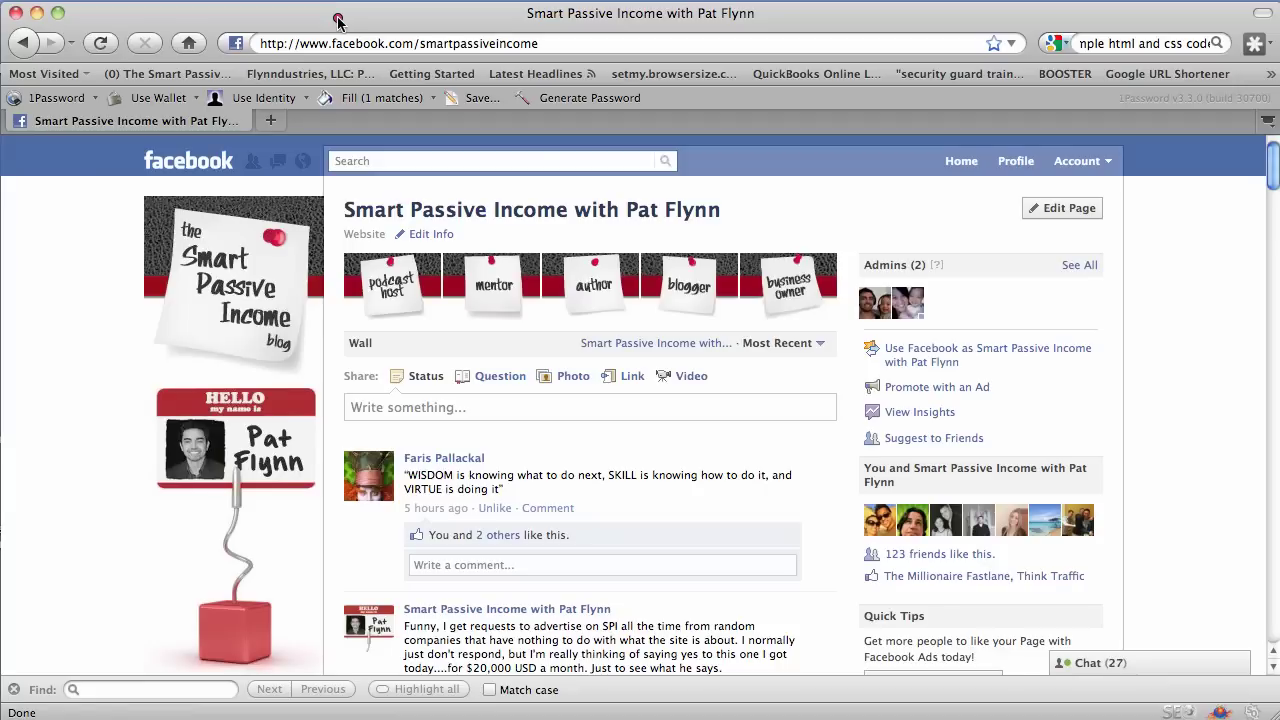
mouse_move(92, 405)
mouse_down()
mouse_move(95, 445)
mouse_move(148, 437)
mouse_up()
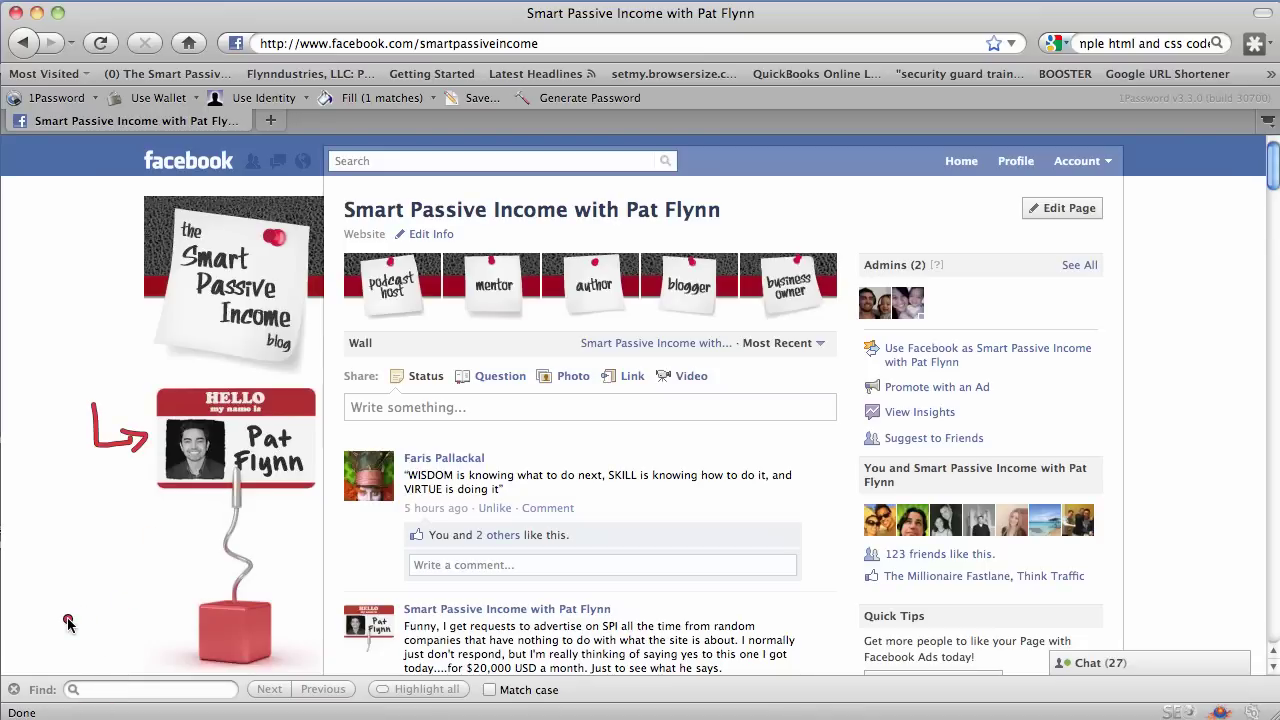
mouse_move(51, 511)
mouse_down()
mouse_move(34, 531)
mouse_move(50, 540)
mouse_move(108, 512)
mouse_move(112, 538)
mouse_move(152, 530)
mouse_up()
drag(42, 585, 140, 585)
mouse_move(68, 641)
mouse_down()
mouse_move(104, 614)
mouse_move(126, 634)
mouse_move(192, 592)
mouse_move(212, 600)
mouse_up()
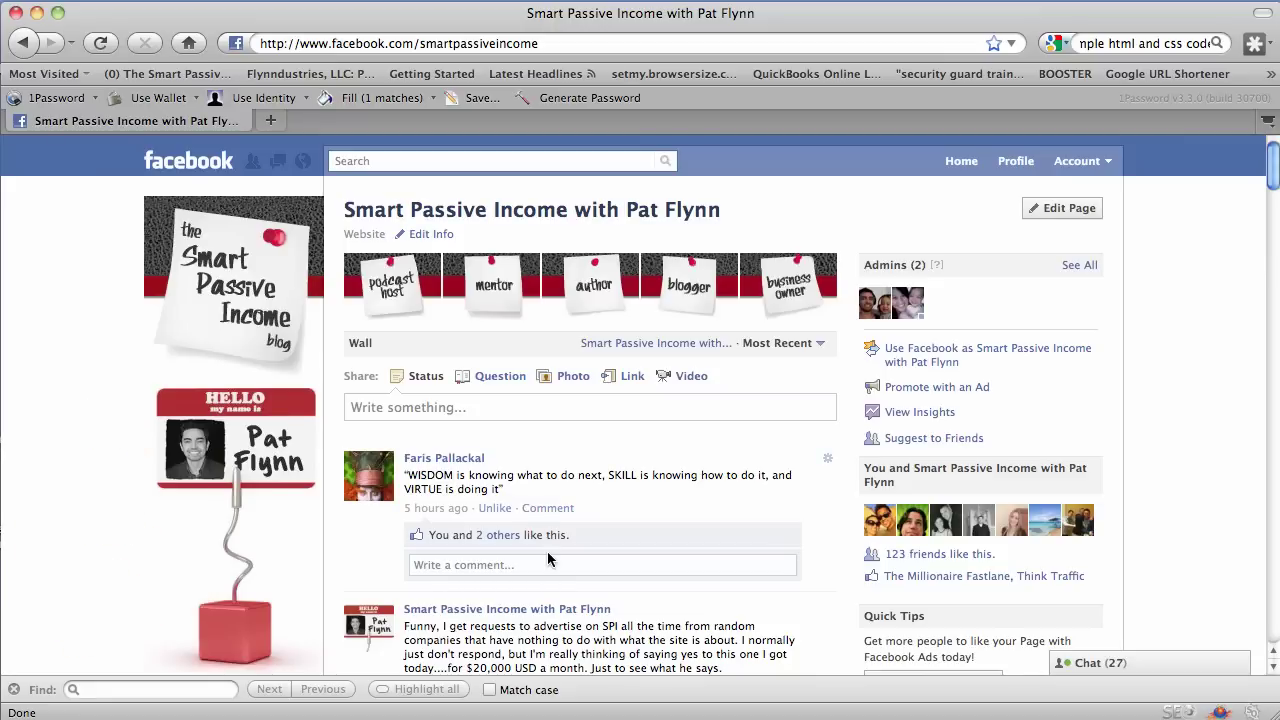
- Switch to Preview to view the fans.jpg and non-fans.jpg images side by side
mouse_move(170, 553)
key(super+Tab)
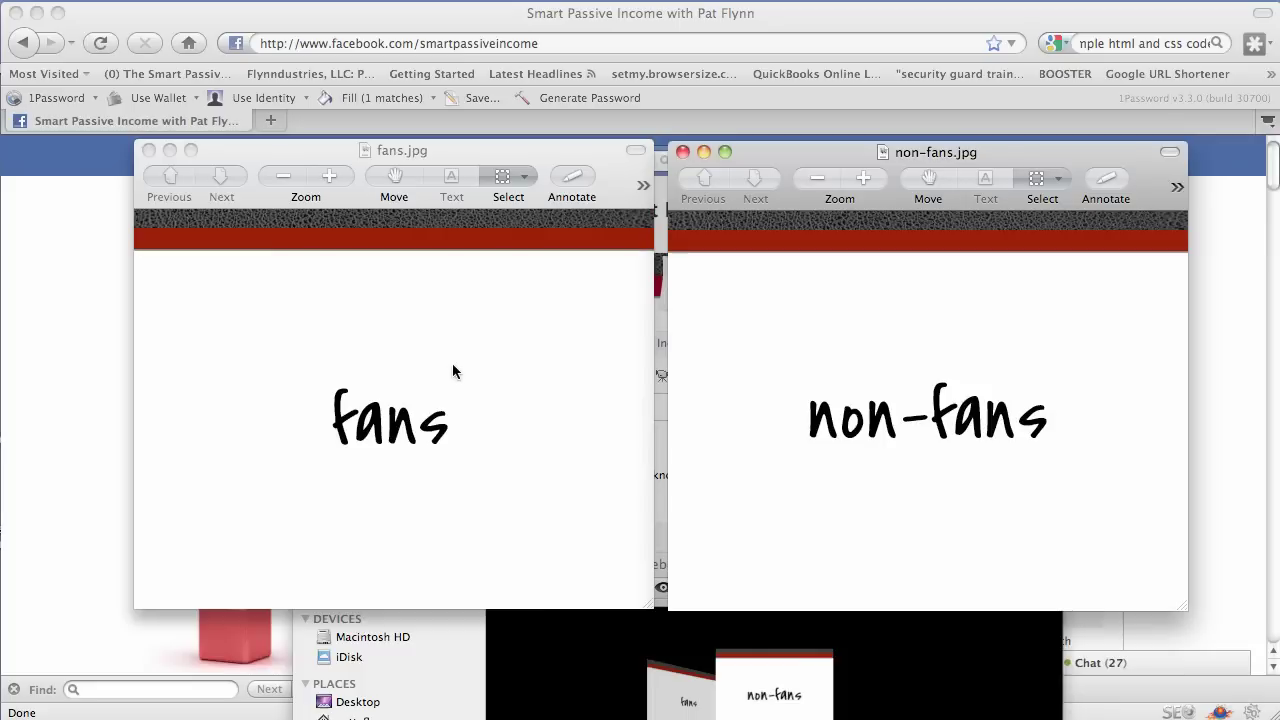
mouse_move(476, 328)
mouse_down()
mouse_move(490, 340)
mouse_move(545, 335)
mouse_move(562, 372)
mouse_up()
mouse_move(452, 316)
mouse_down()
mouse_move(464, 355)
mouse_move(500, 300)
mouse_move(535, 325)
mouse_move(535, 358)
mouse_up()
drag(342, 452, 418, 454)
drag(825, 461, 1008, 461)
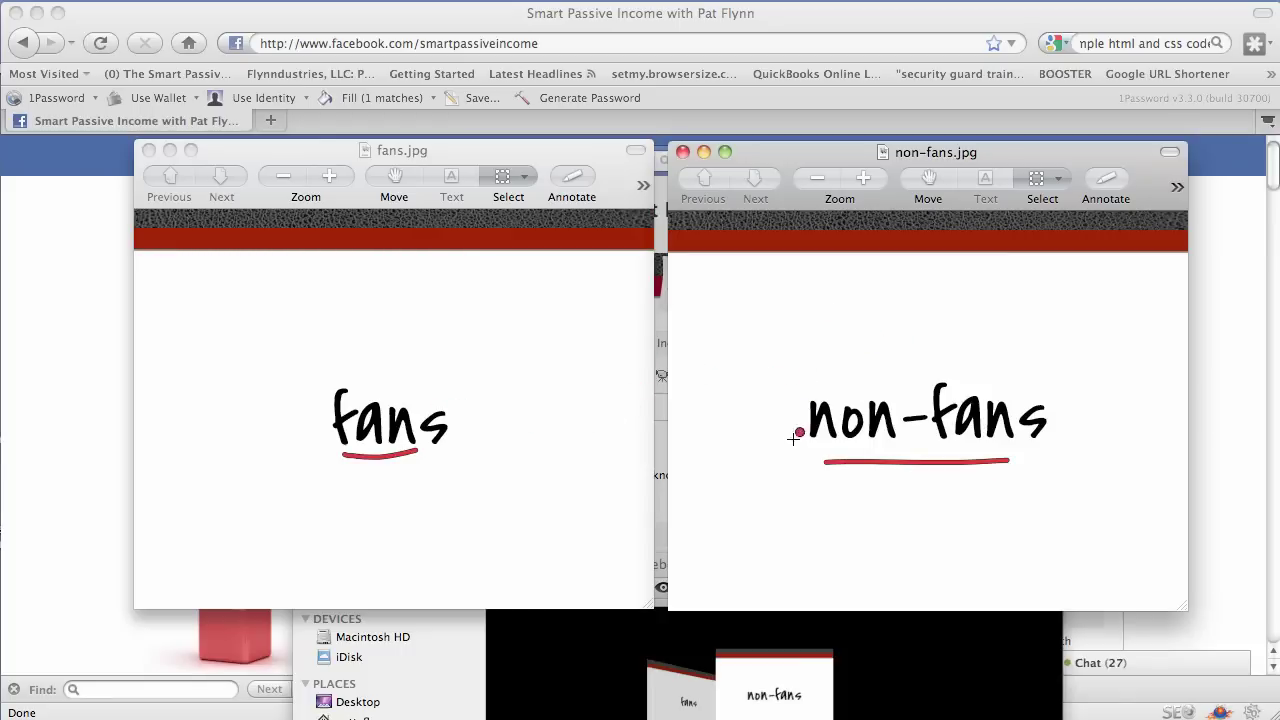
drag(760, 437, 798, 431)
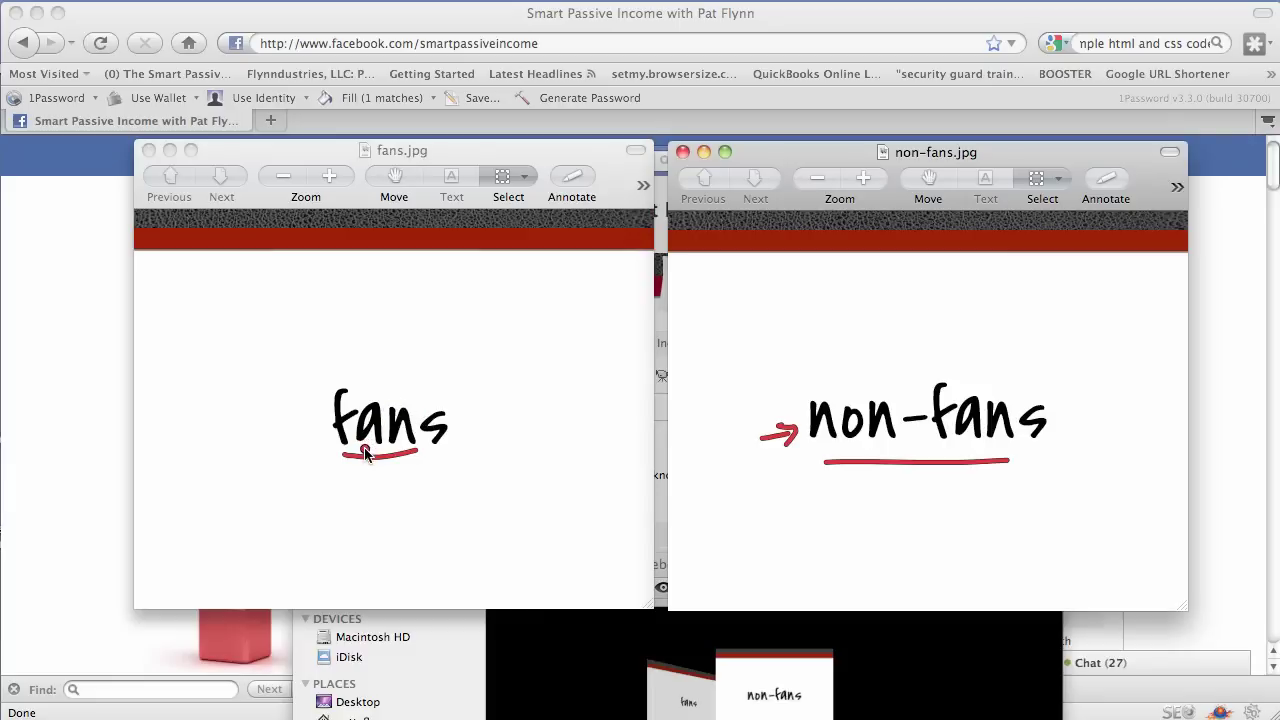
mouse_move(473, 387)
mouse_down()
mouse_move(448, 420)
mouse_move(458, 428)
mouse_up()
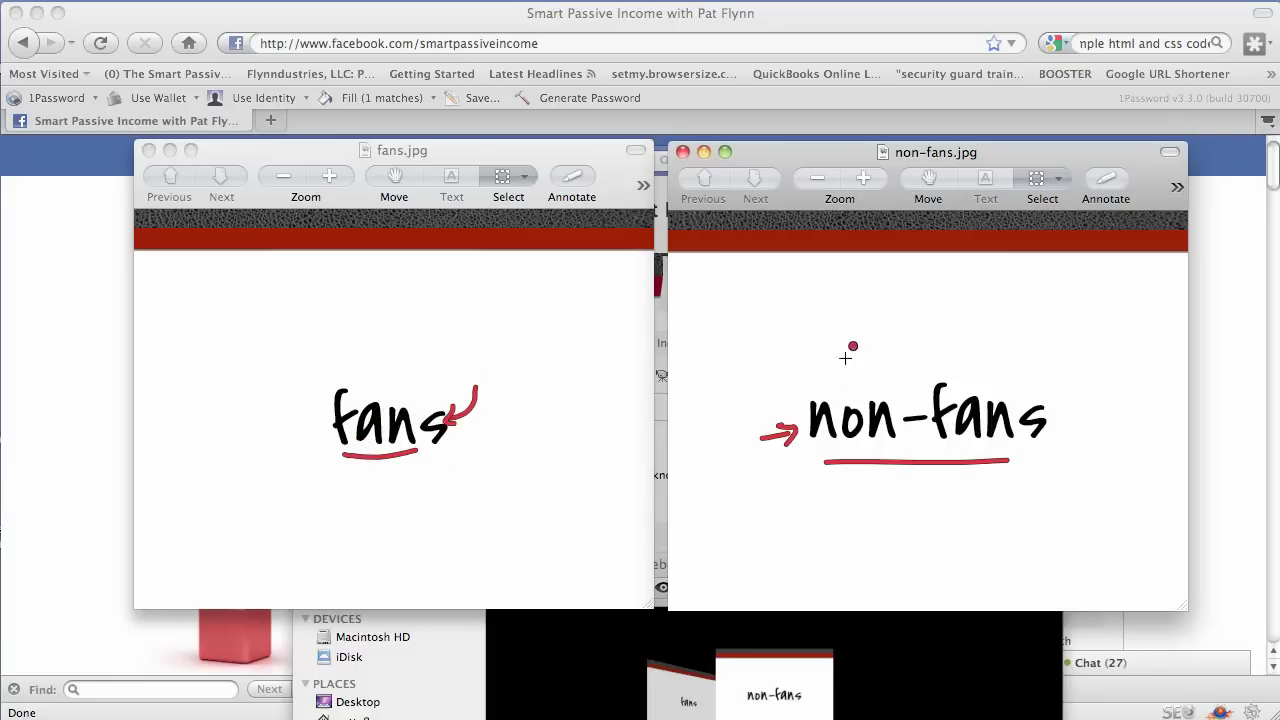
mouse_move(787, 390)
mouse_down()
mouse_move(563, 346)
mouse_move(465, 418)
mouse_move(498, 423)
mouse_up()
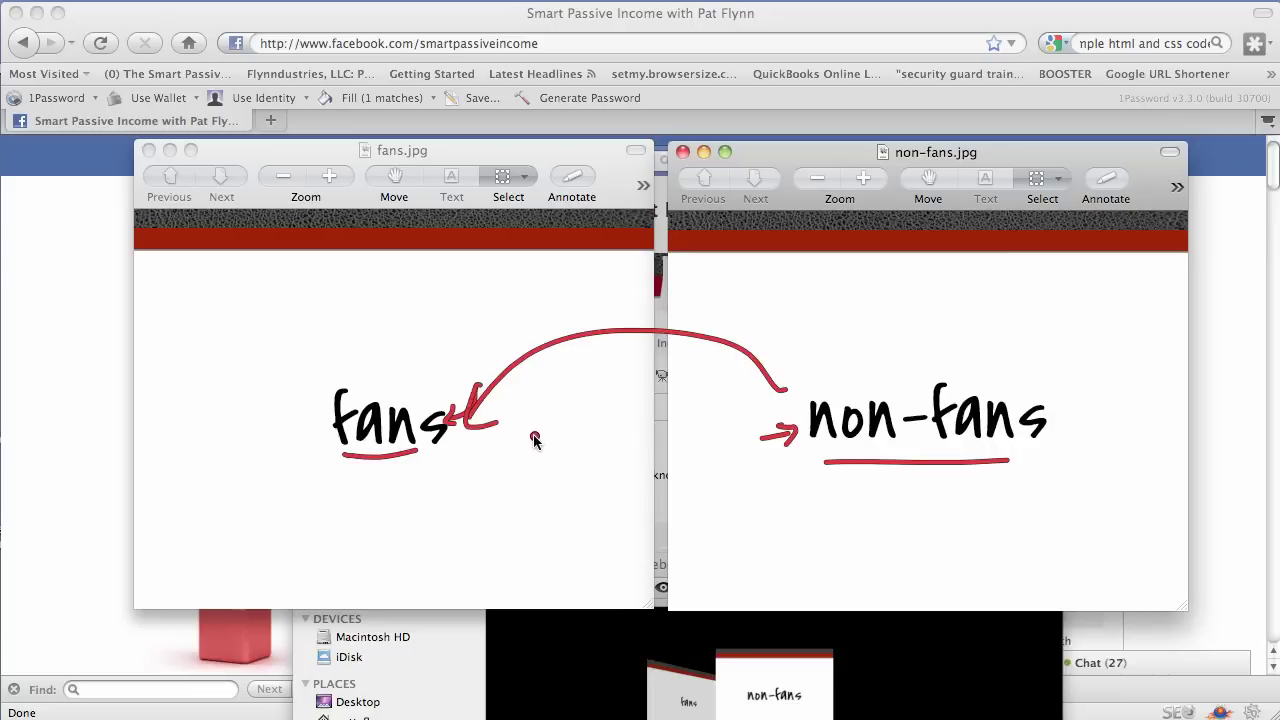
key(Escape)
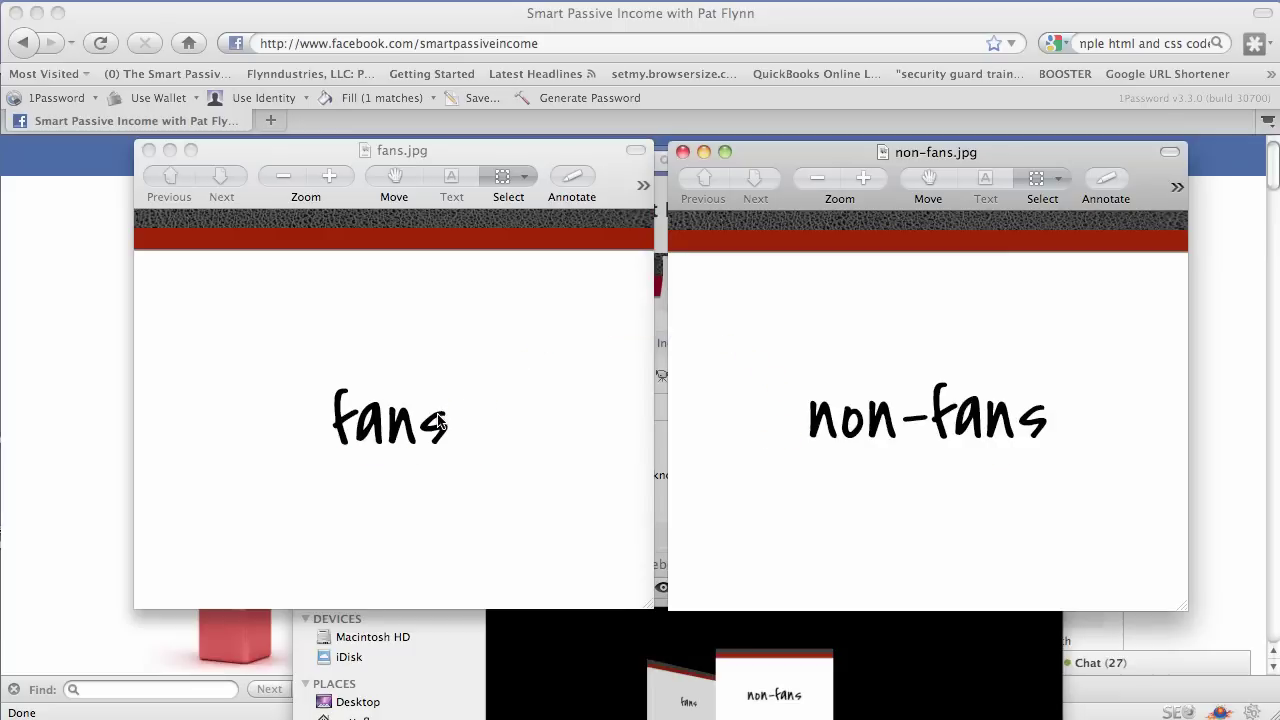
drag(184, 324, 540, 303)
drag(533, 270, 510, 332)
drag(200, 304, 208, 349)
mouse_move(340, 263)
mouse_down()
mouse_move(320, 271)
mouse_move(323, 310)
mouse_up()
drag(364, 270, 374, 302)
mouse_move(388, 265)
mouse_down()
mouse_move(418, 314)
mouse_move(412, 292)
mouse_up()
mouse_move(442, 262)
mouse_down()
mouse_move(466, 284)
mouse_move(440, 286)
mouse_up()
mouse_move(620, 212)
mouse_down()
mouse_move(637, 590)
mouse_move(652, 552)
mouse_move(627, 196)
mouse_move(640, 236)
mouse_up()
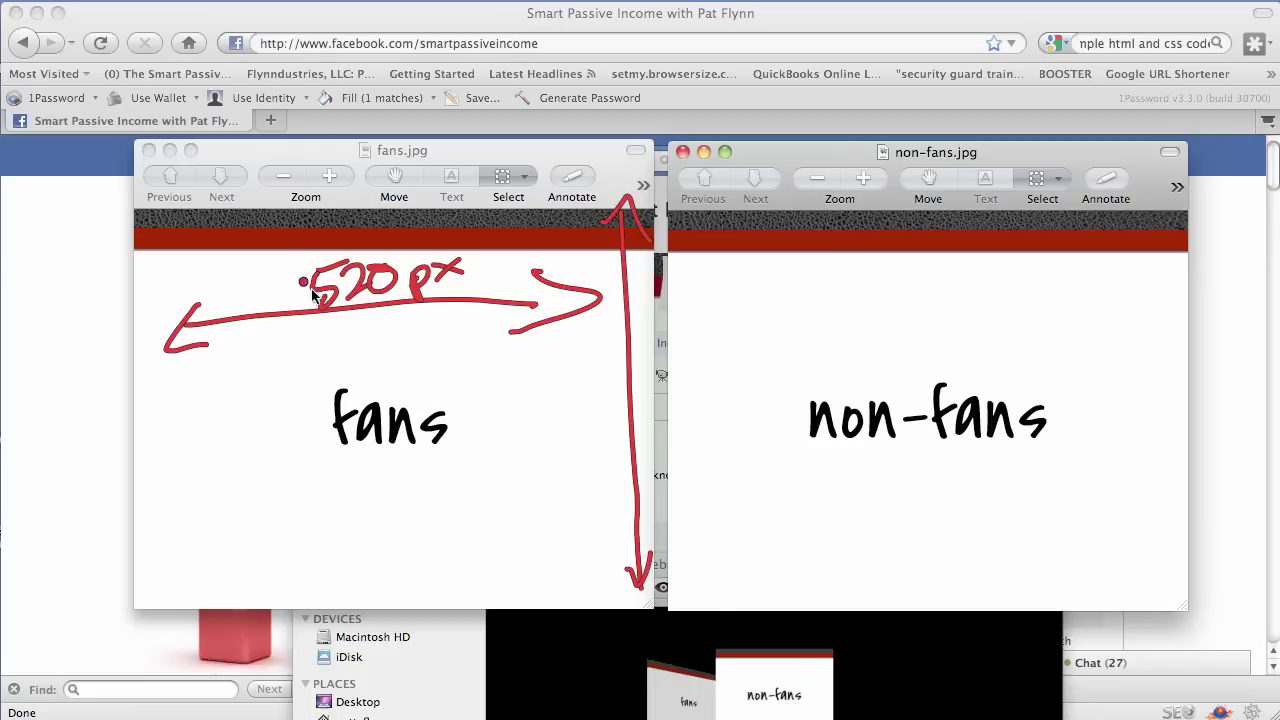
click(606, 410)
mouse_move(550, 420)
mouse_down()
mouse_move(563, 446)
mouse_move(546, 458)
mouse_up()
drag(575, 426, 586, 419)
click(594, 498)
mouse_move(584, 464)
mouse_down()
mouse_move(578, 482)
mouse_move(594, 465)
mouse_move(600, 479)
mouse_up()
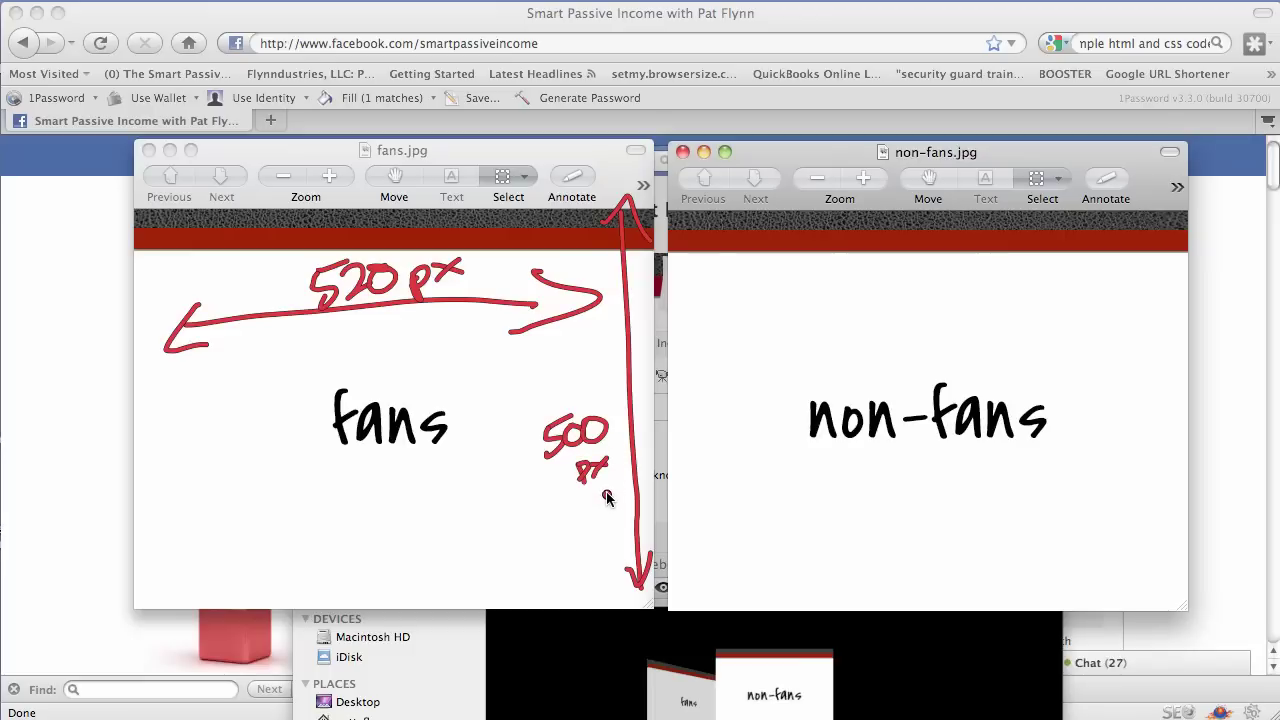
click(628, 345)
- Close the non-fans.jpg and fans.jpg images and return to the Facebook page in Firefox
click(683, 152)
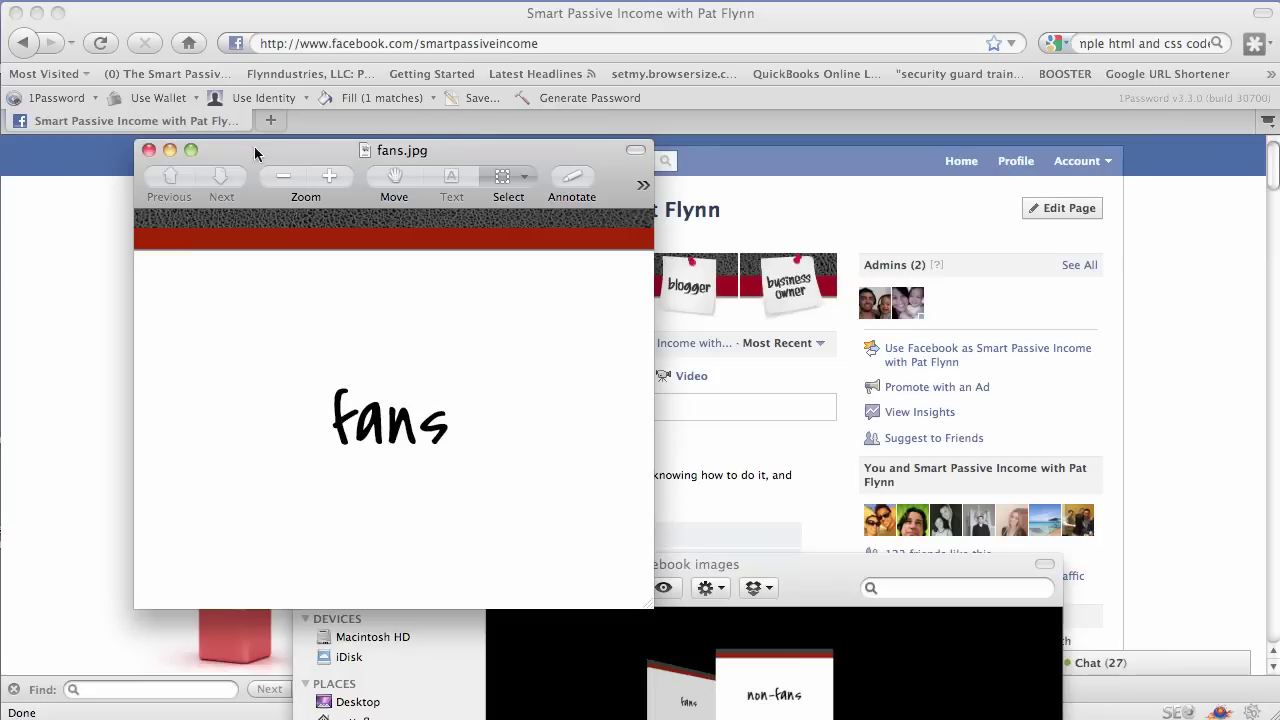
click(148, 150)
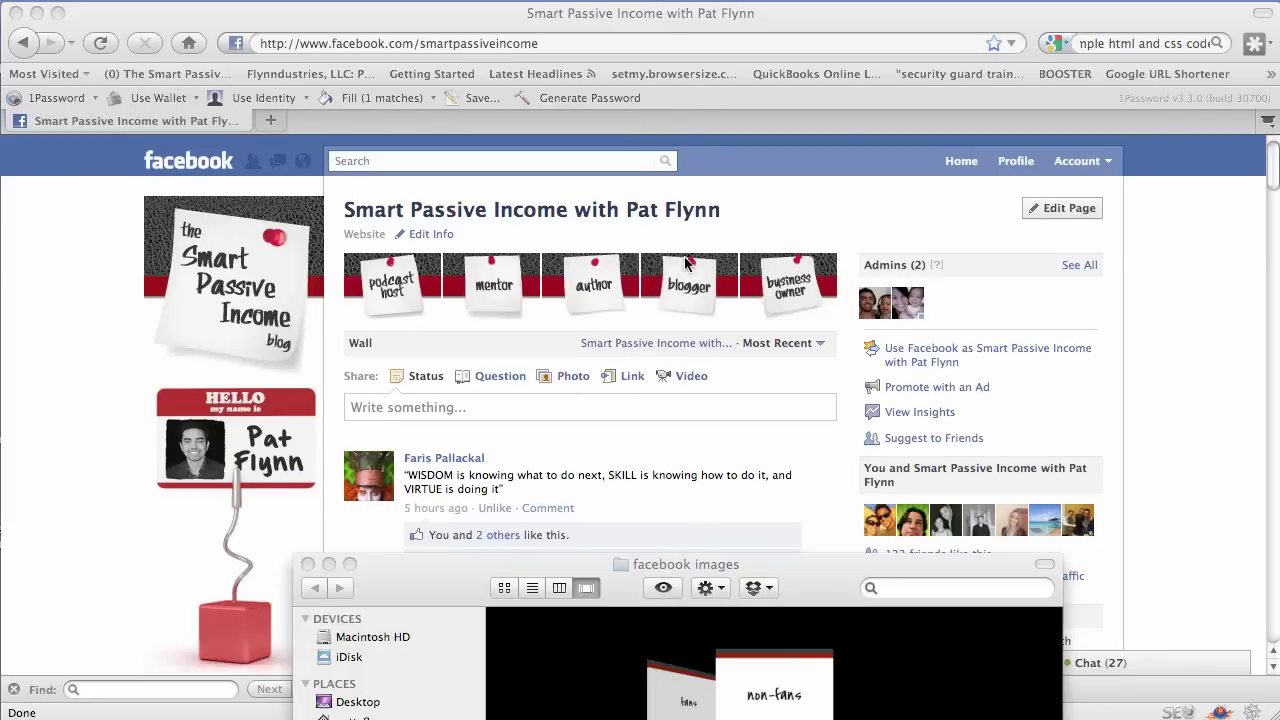
click(680, 26)
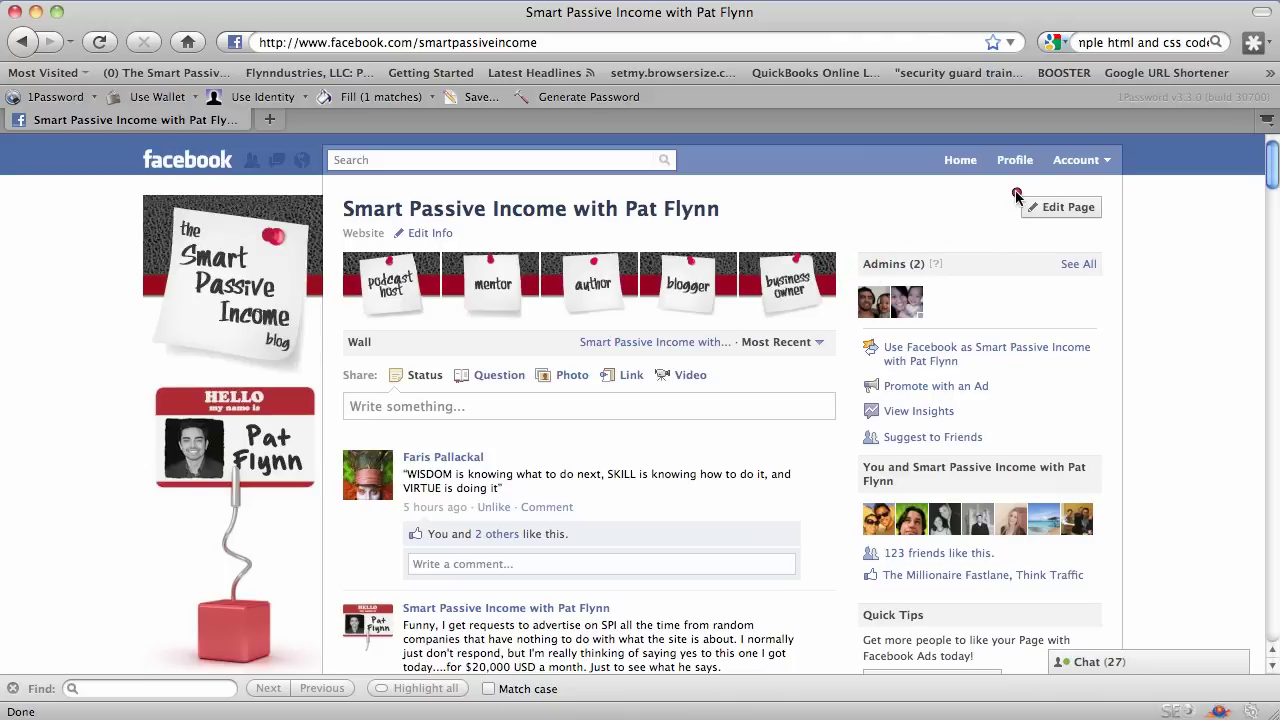
- Open the Smart Passive Income page for editing and go to its Apps settings
mouse_move(1010, 210)
mouse_down()
mouse_move(1020, 184)
mouse_move(993, 208)
mouse_up()
click(1086, 212)
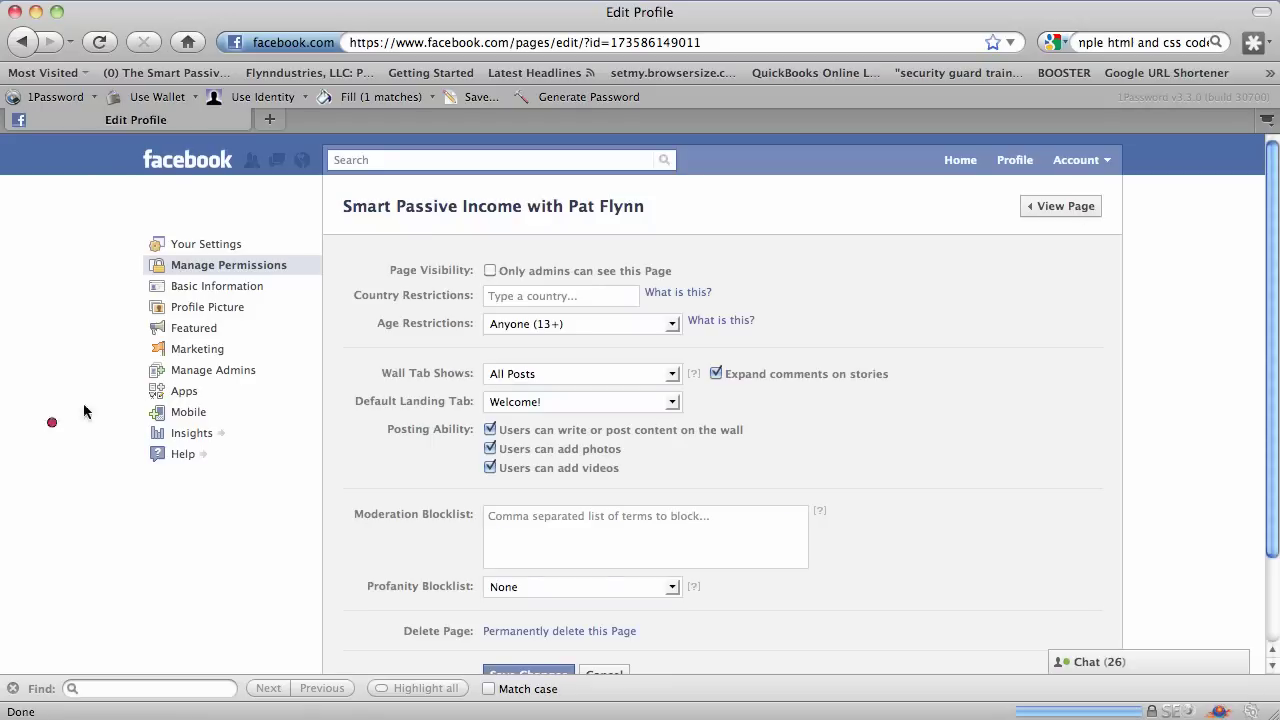
mouse_move(150, 386)
mouse_down()
mouse_move(236, 404)
mouse_move(155, 427)
mouse_up()
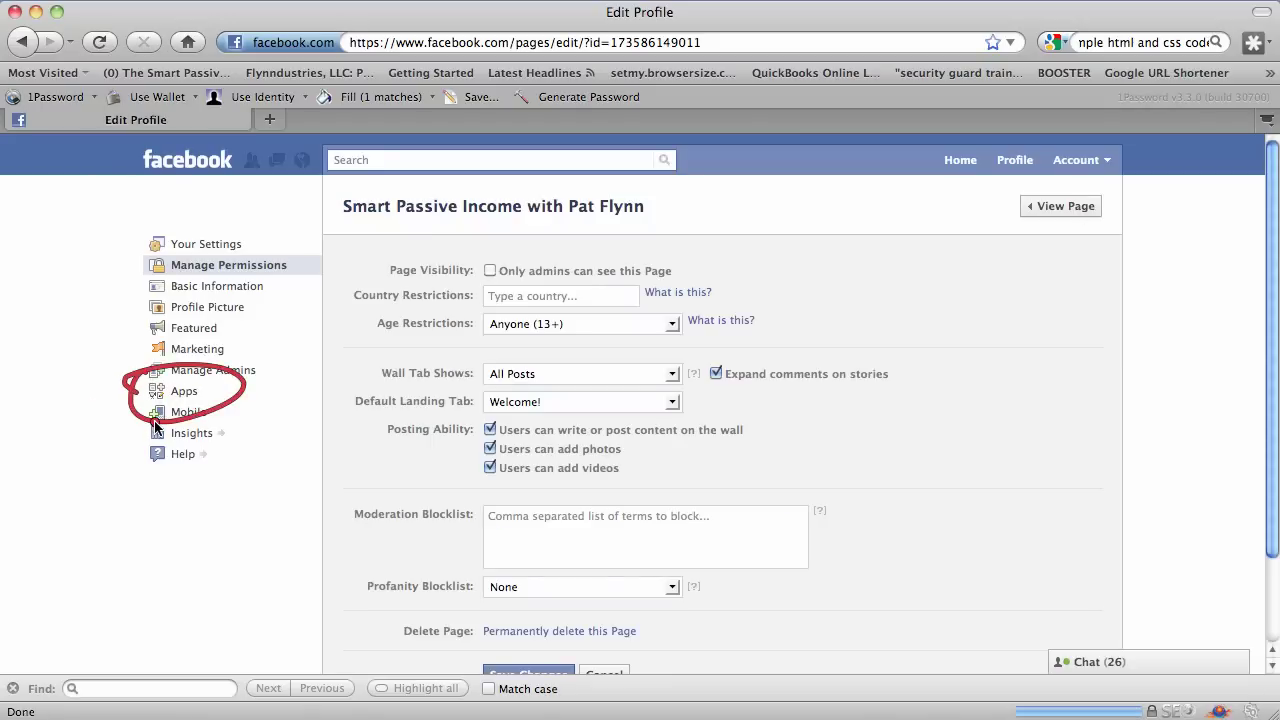
click(184, 392)
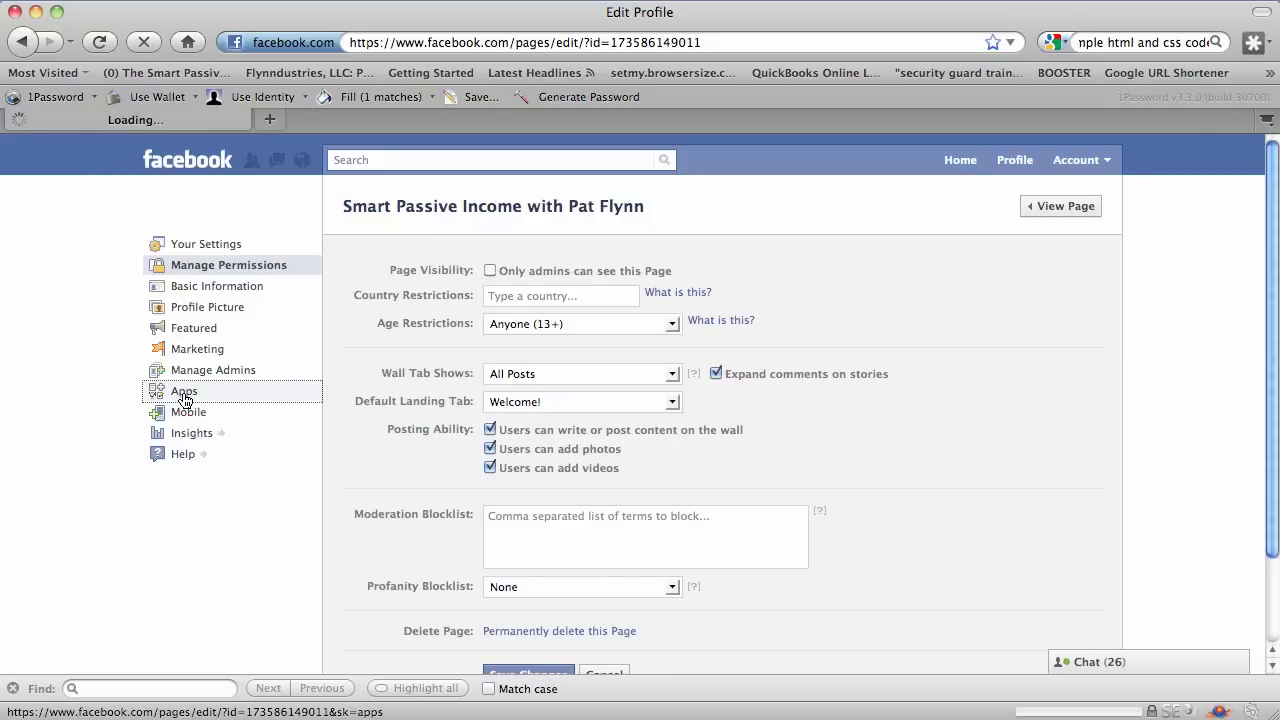
- Browse for more applications and search the app directory for "static html iframe"
scroll(396, 463, down, 15)
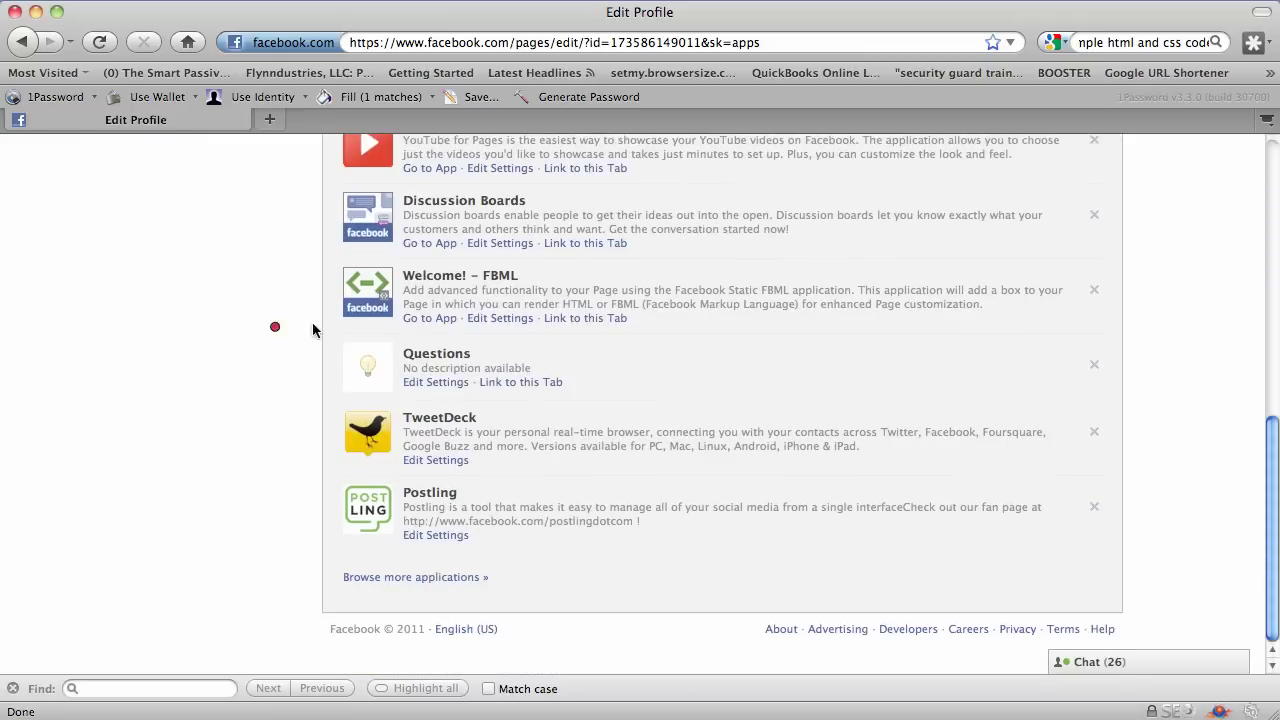
mouse_move(345, 558)
mouse_down()
mouse_move(440, 605)
mouse_move(450, 566)
mouse_move(334, 554)
mouse_up()
click(356, 579)
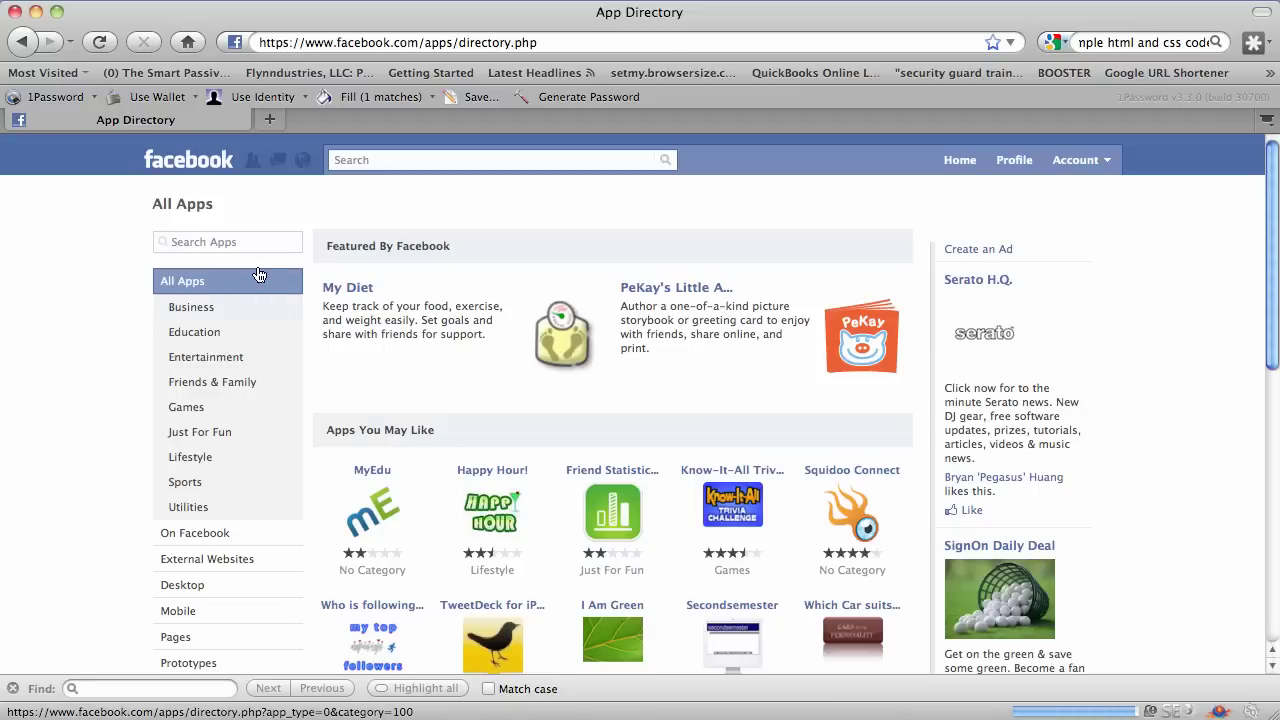
click(254, 250)
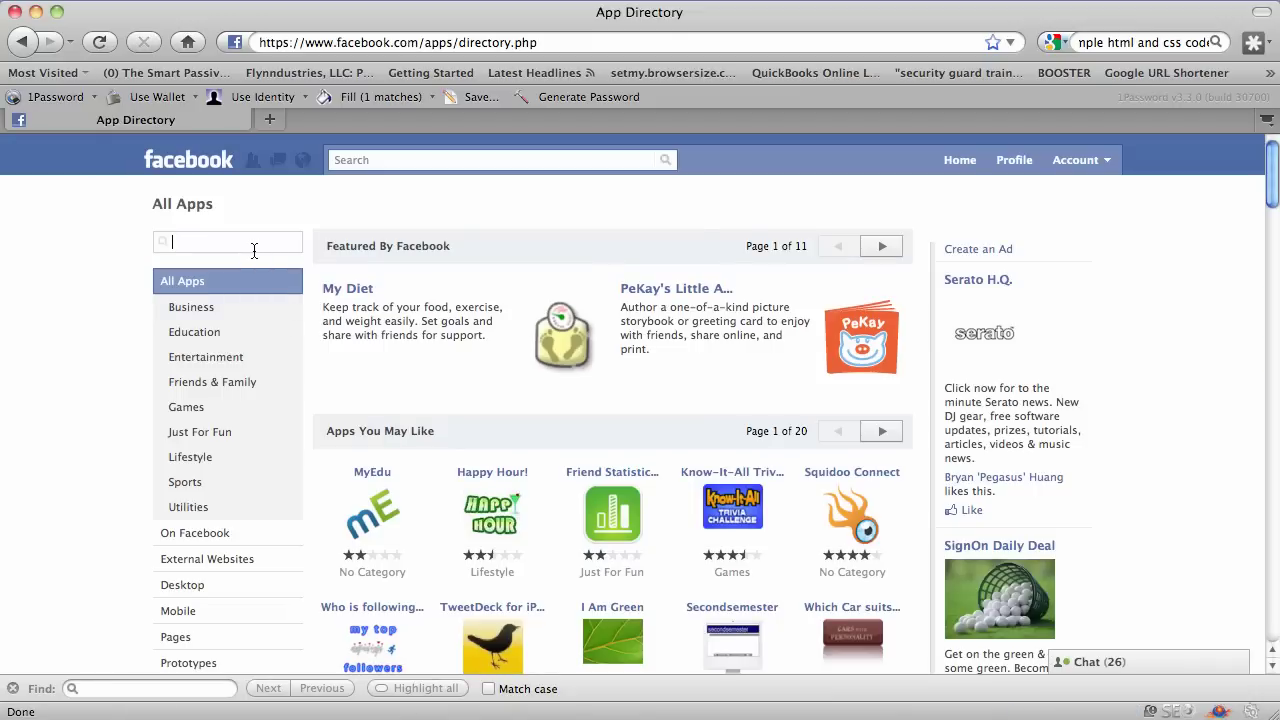
text(static html iframe)
key(Return)
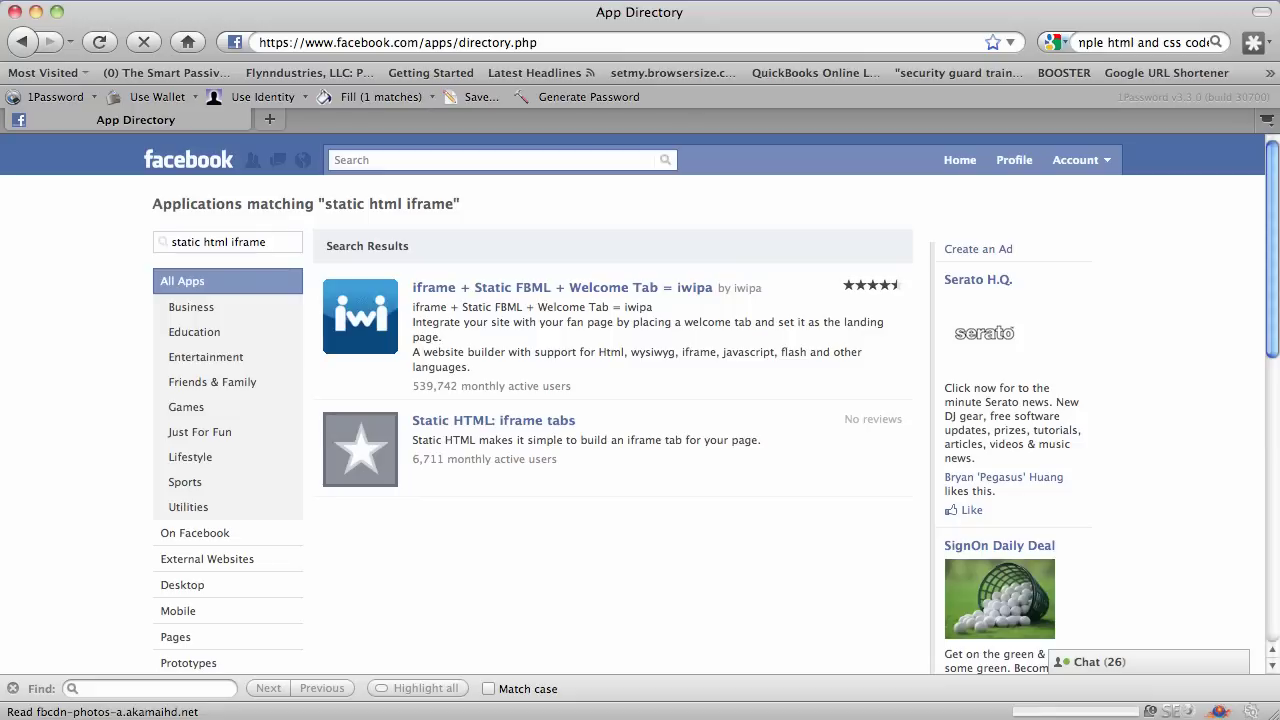
- Open the "Static HTML: iframe tabs" app from the search results
mouse_move(318, 400)
mouse_down()
mouse_move(318, 415)
mouse_move(512, 498)
mouse_move(600, 400)
mouse_move(308, 430)
mouse_up()
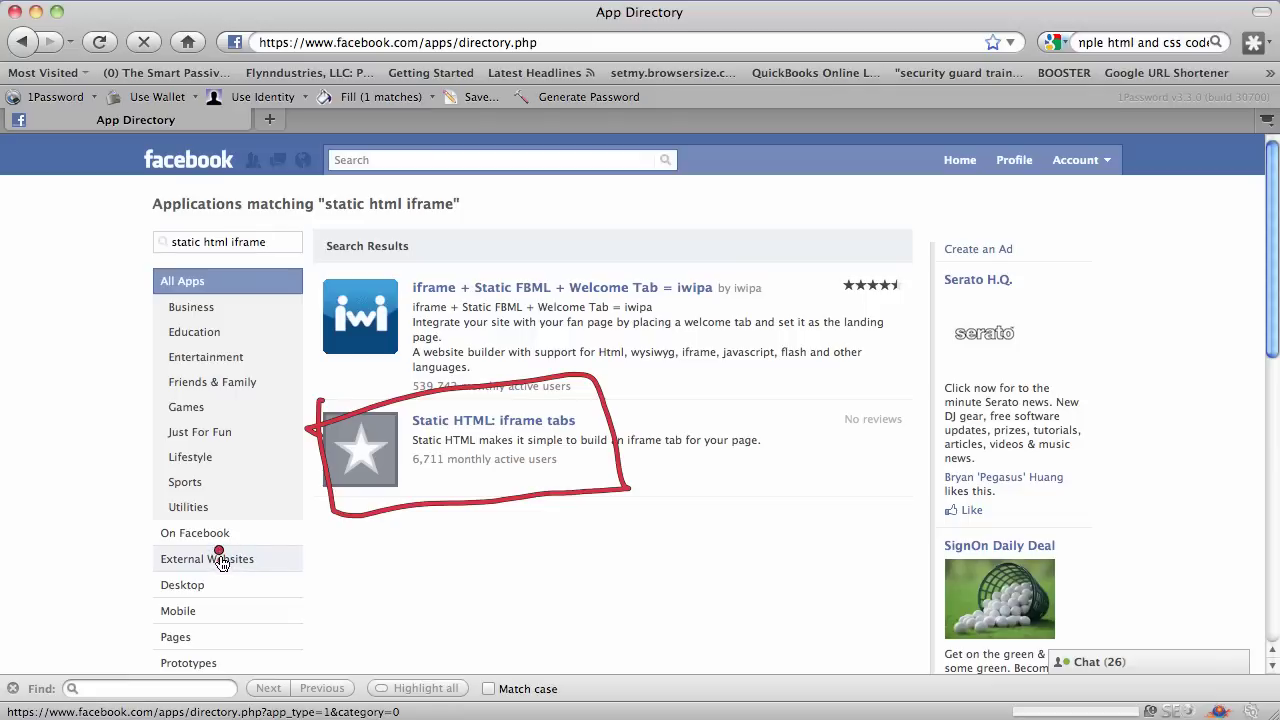
key(Escape)
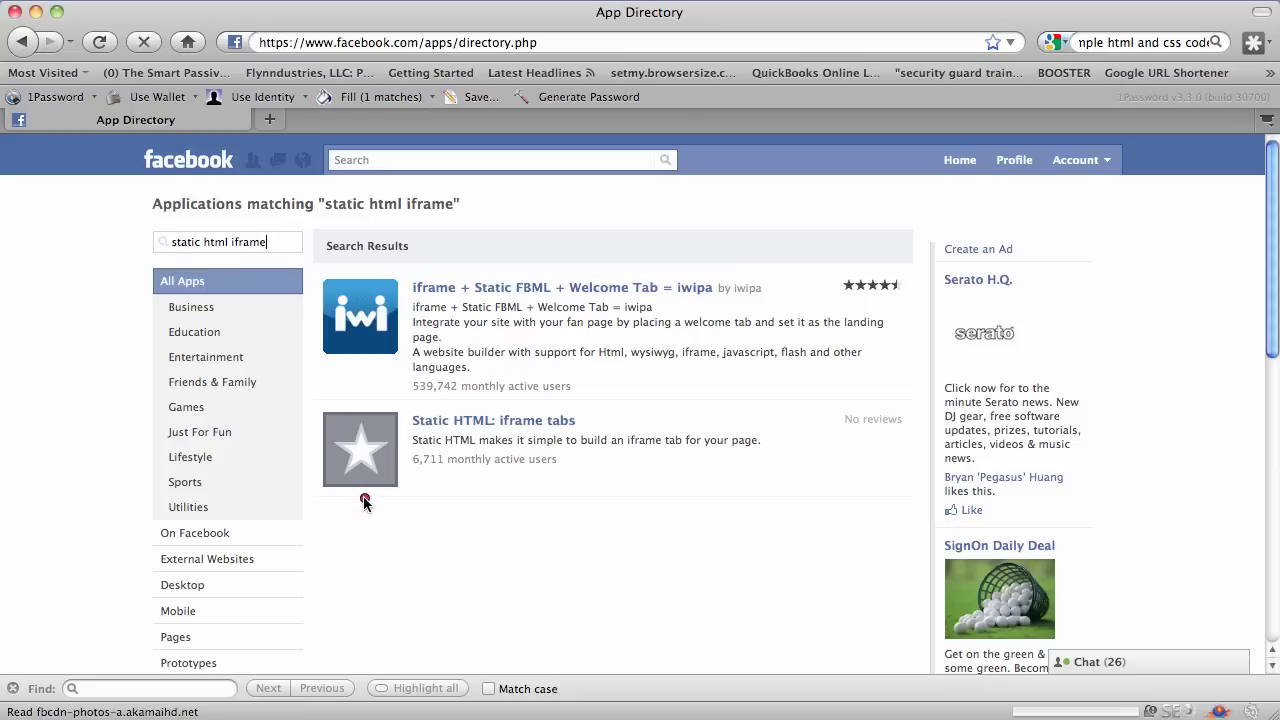
mouse_move(360, 498)
mouse_down()
mouse_move(365, 548)
mouse_move(352, 502)
mouse_move(376, 512)
mouse_up()
click(479, 424)
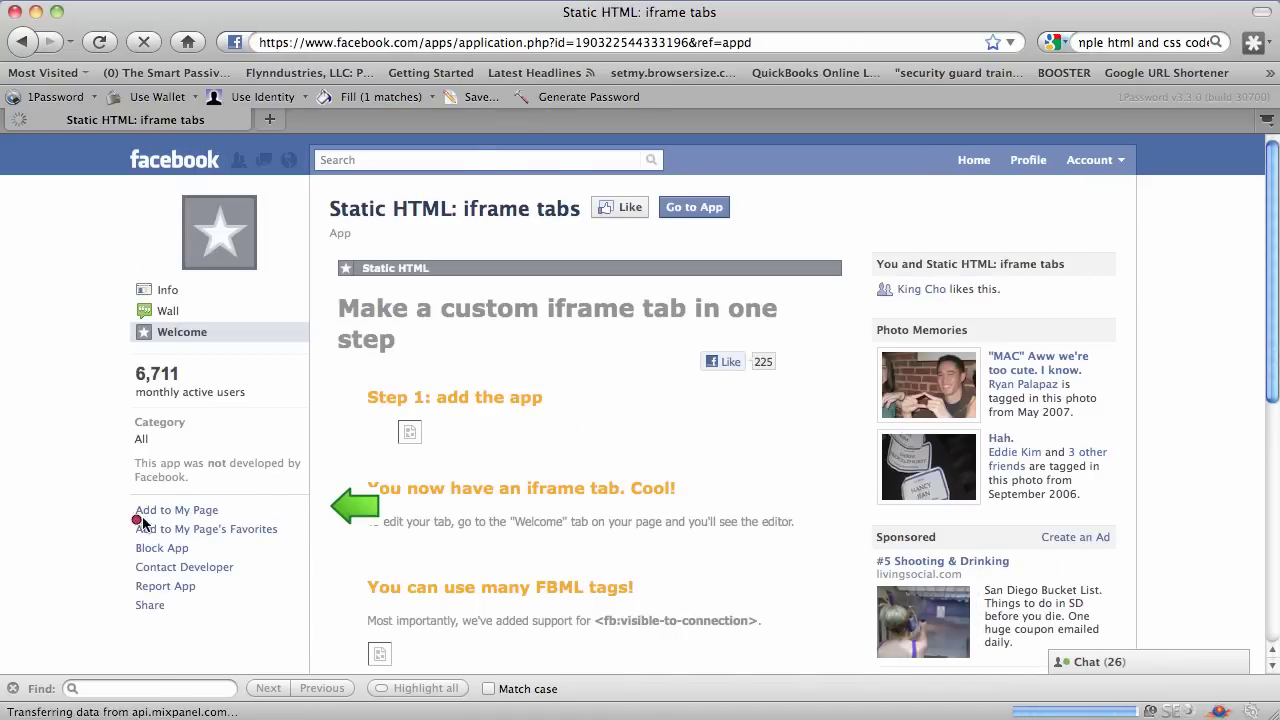
- Add the Static HTML: iframe tabs app to the Smart Passive Income page and close the page selection dialog
click(206, 512)
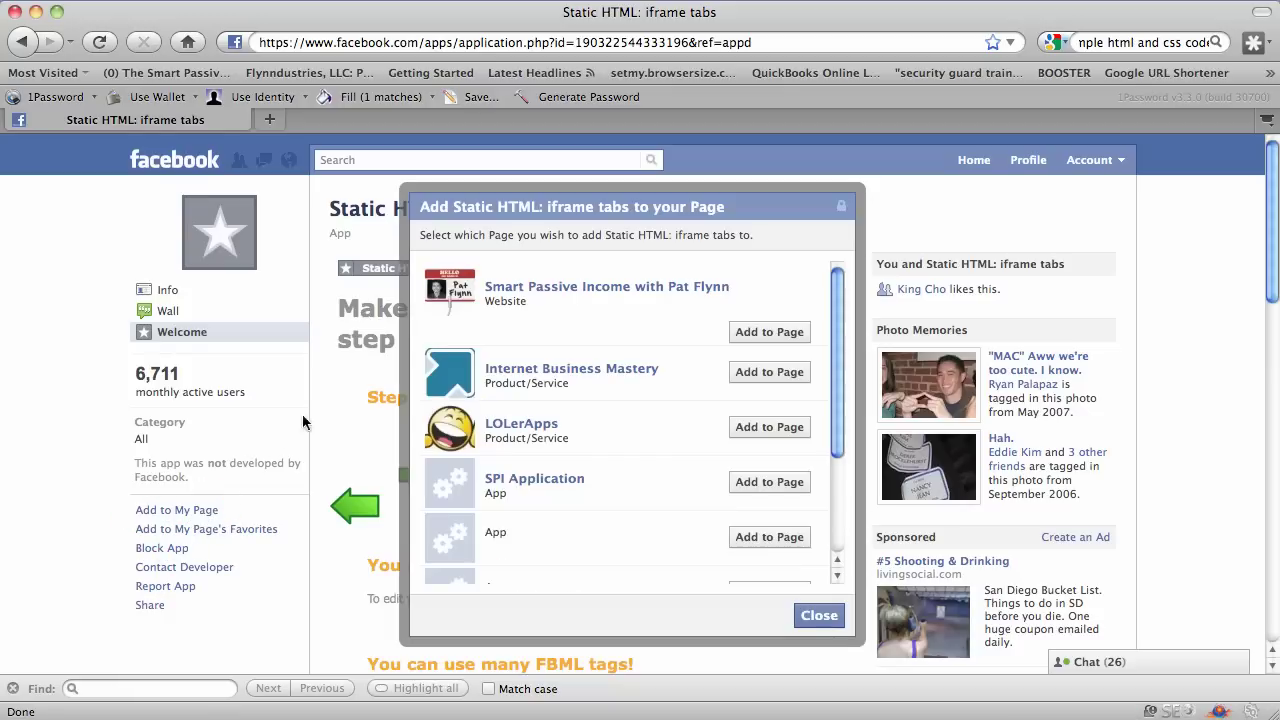
click(790, 334)
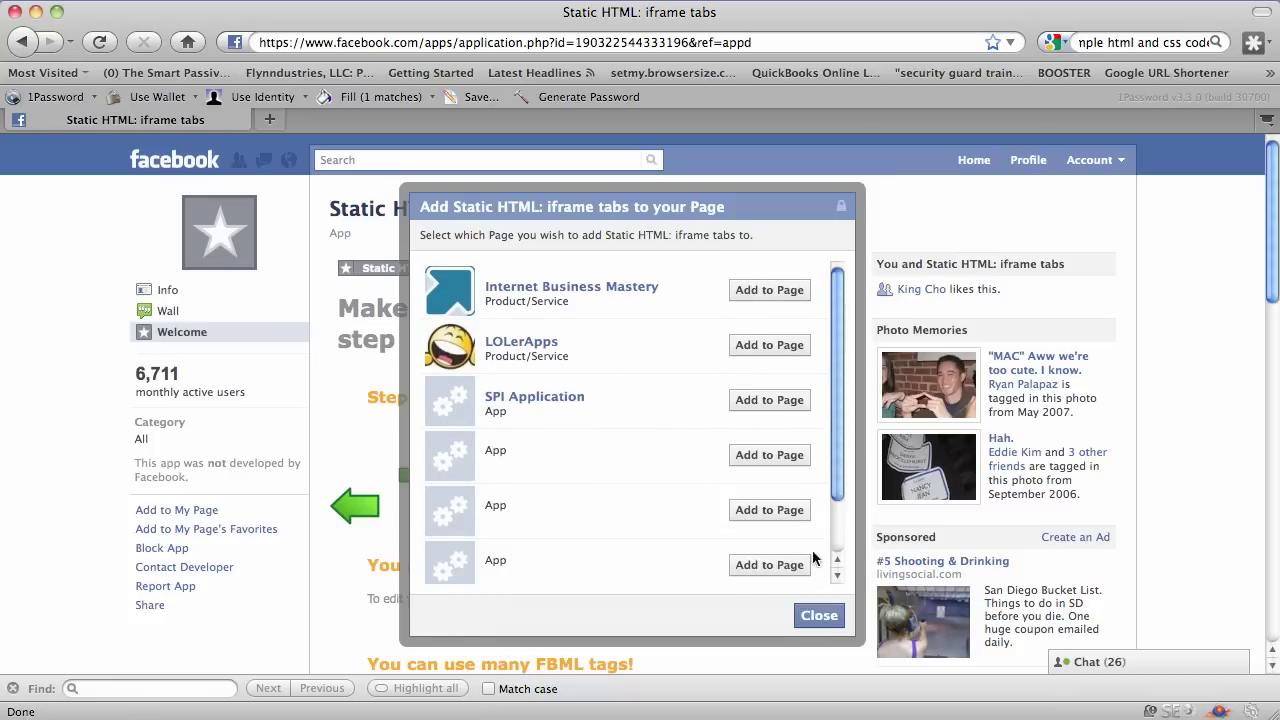
click(820, 616)
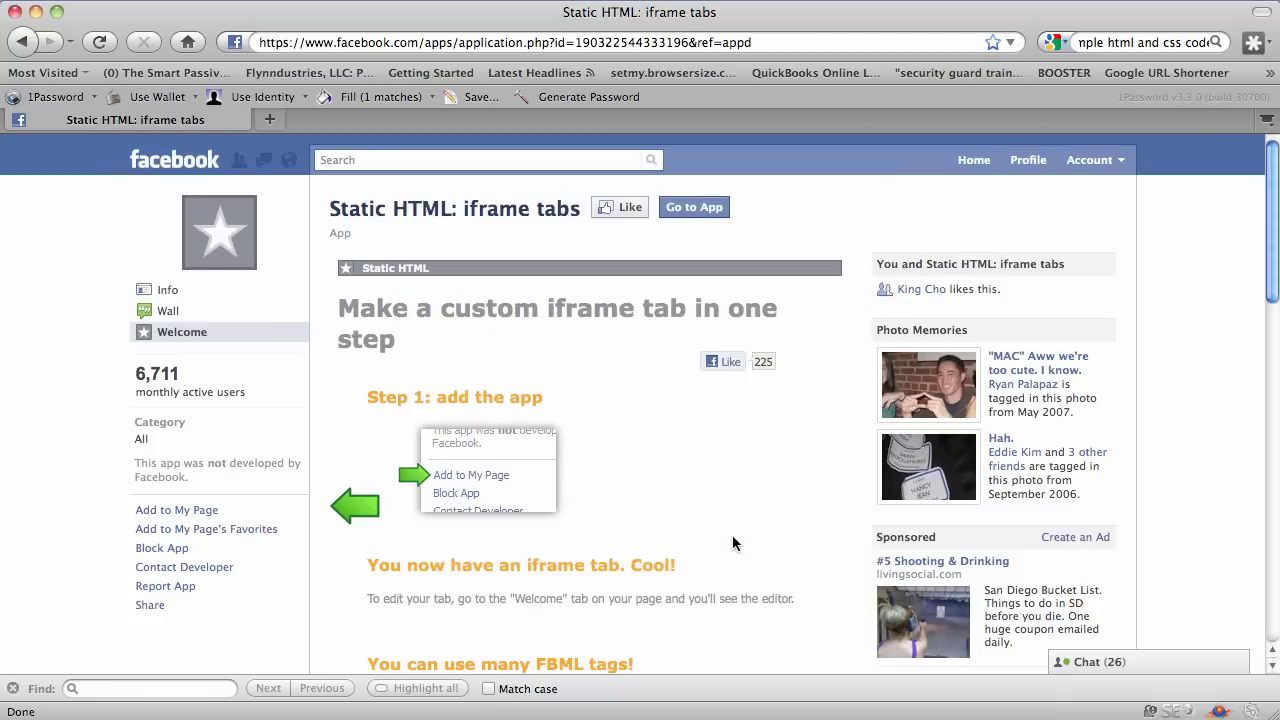
- Go to the Smart Passive Income fan page at facebook.com/smartpassiveincome
click(424, 43)
click(422, 44)
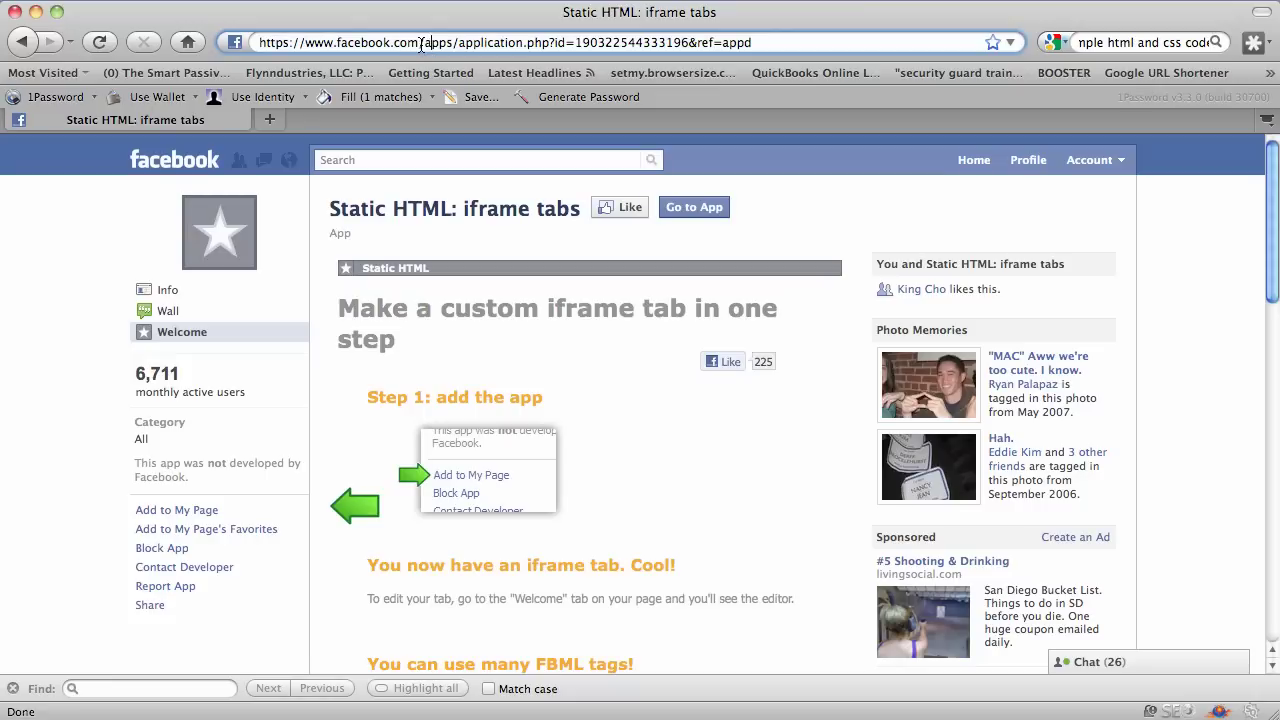
shift+click(831, 43)
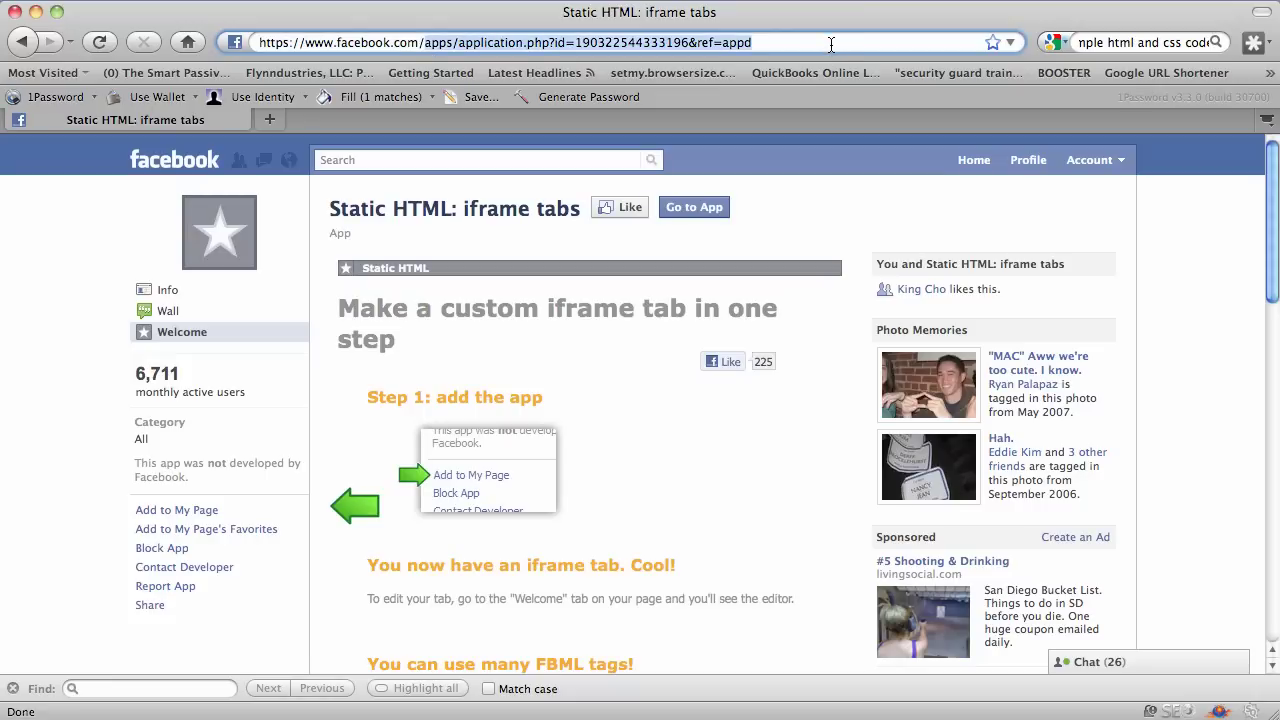
text(smartpassiveincome)
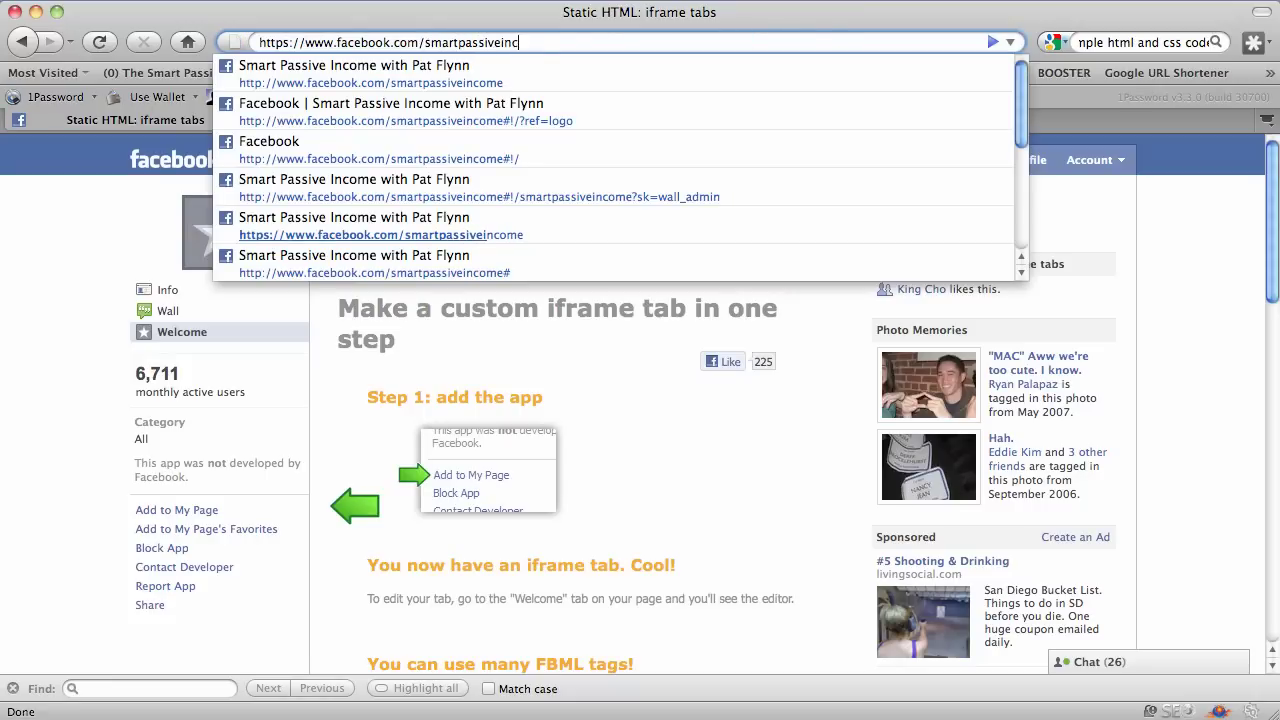
key(Return)
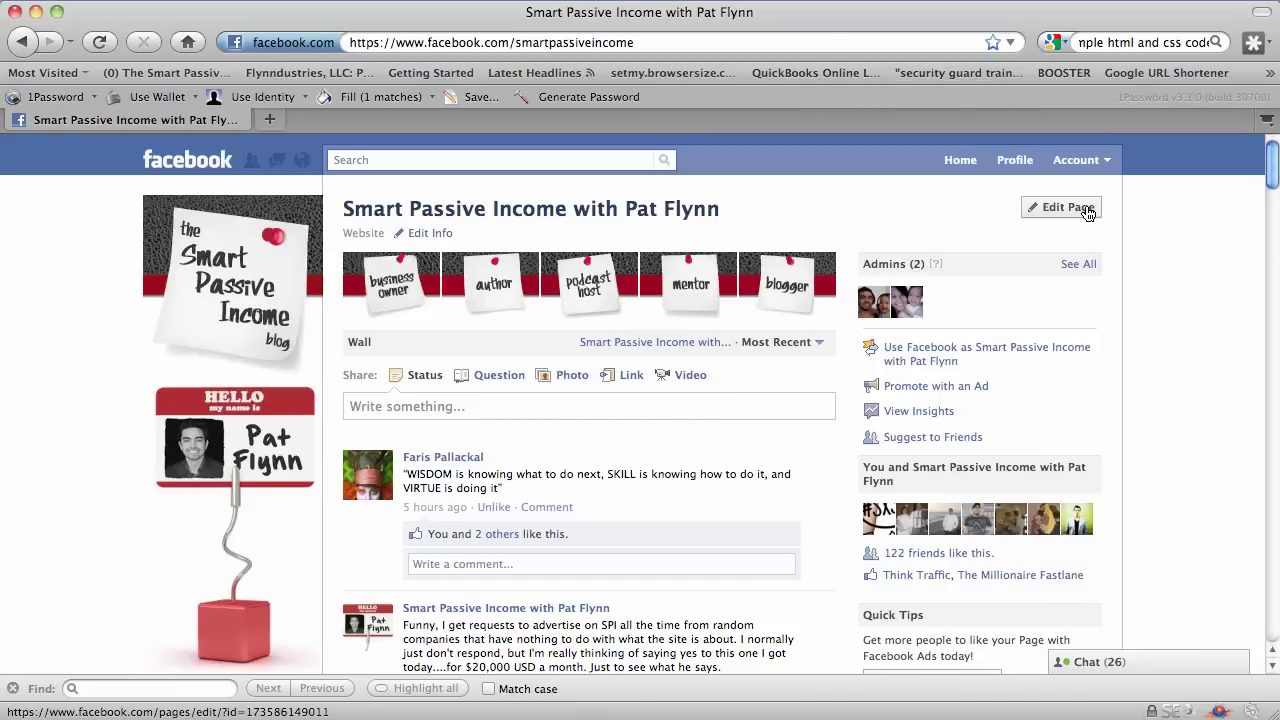
- Open the fan page's new Welcome tab and bring its general and fans-only HTML content areas into view
scroll(697, 250, down, 3)
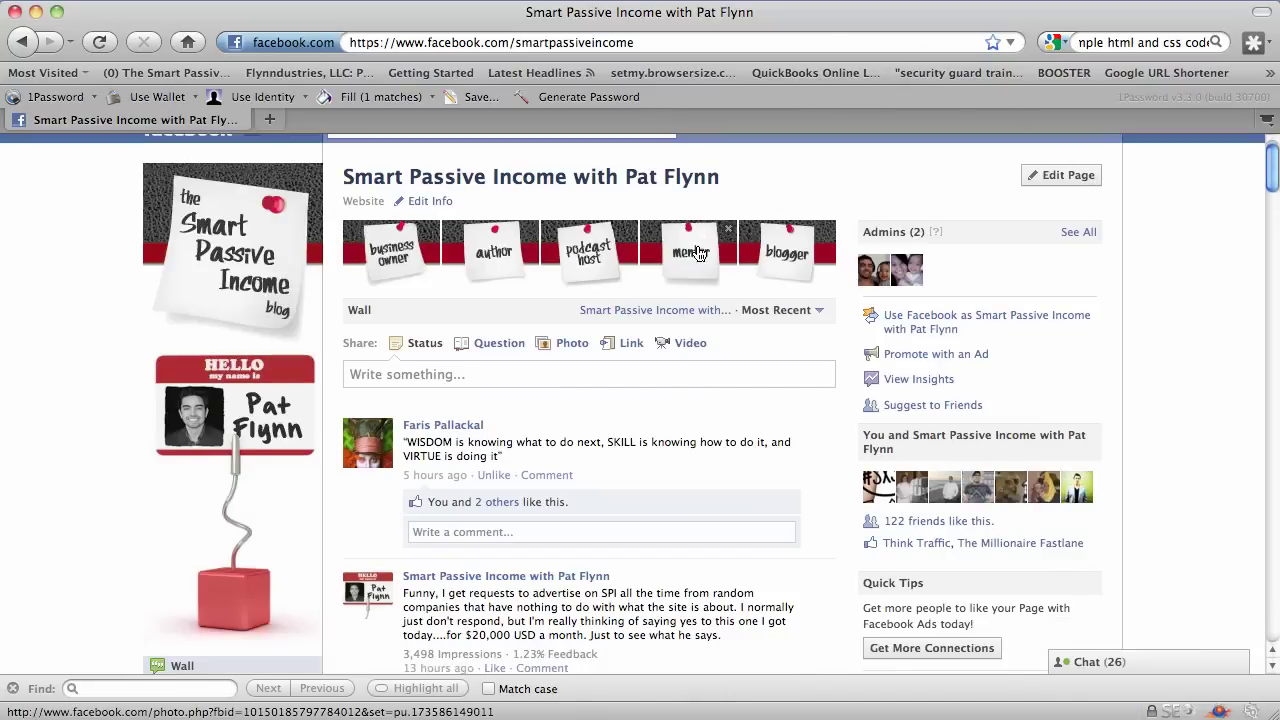
scroll(698, 252, down, 5)
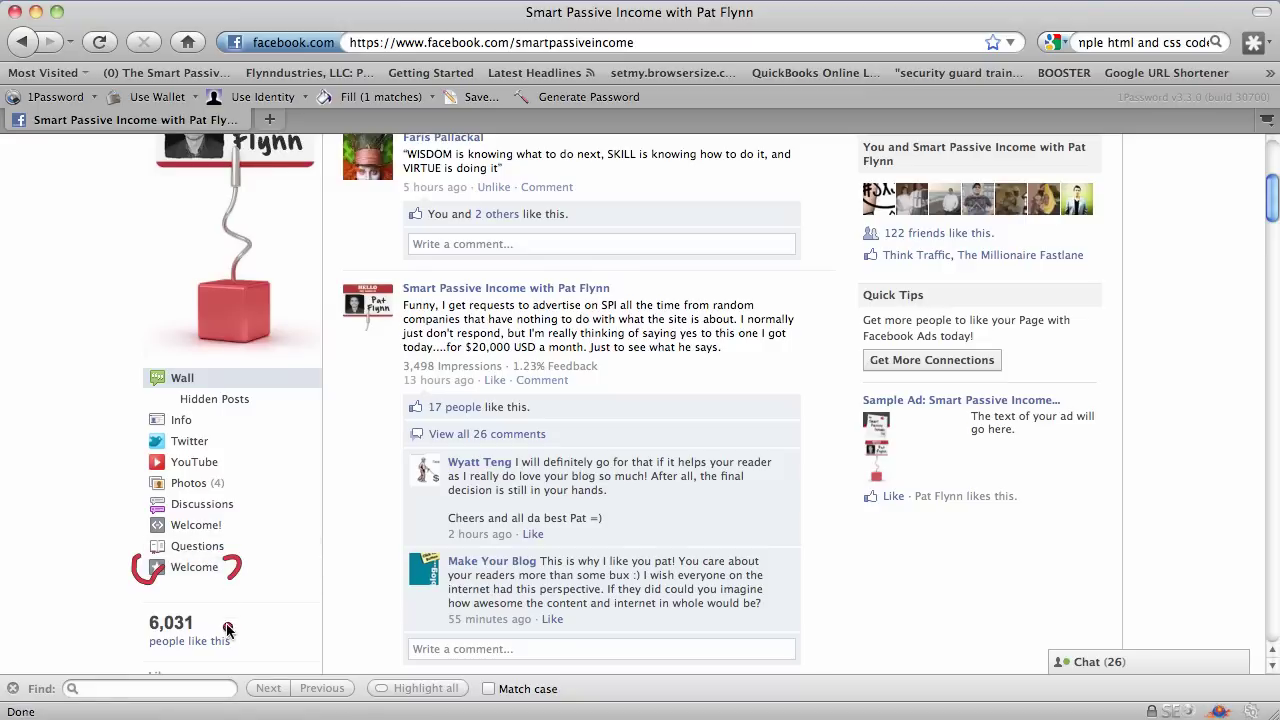
click(190, 570)
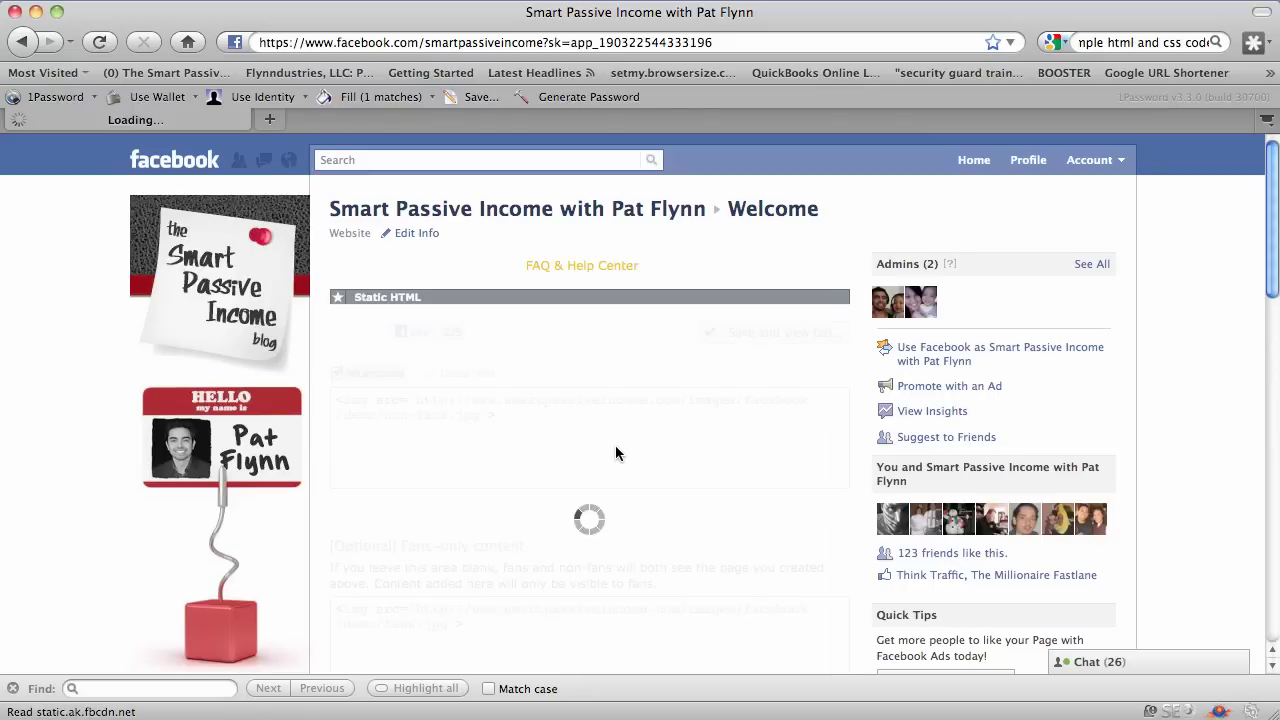
scroll(547, 451, down, 1)
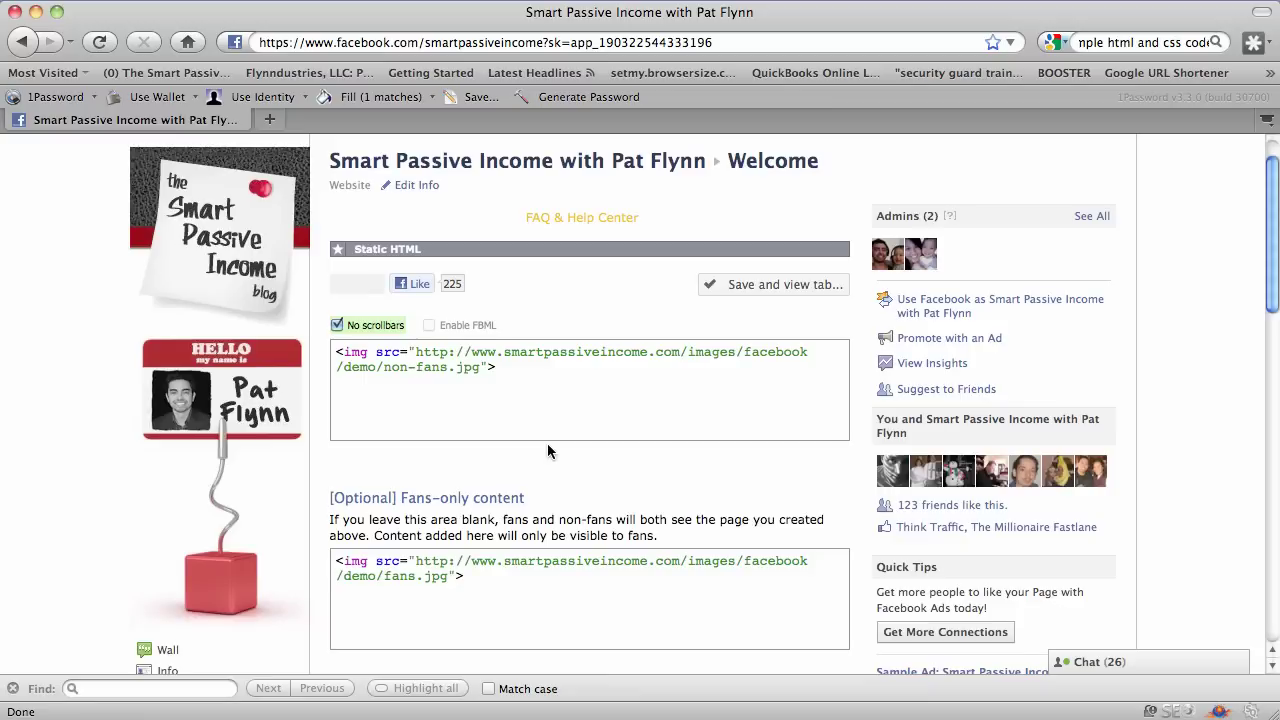
scroll(547, 451, down, 1)
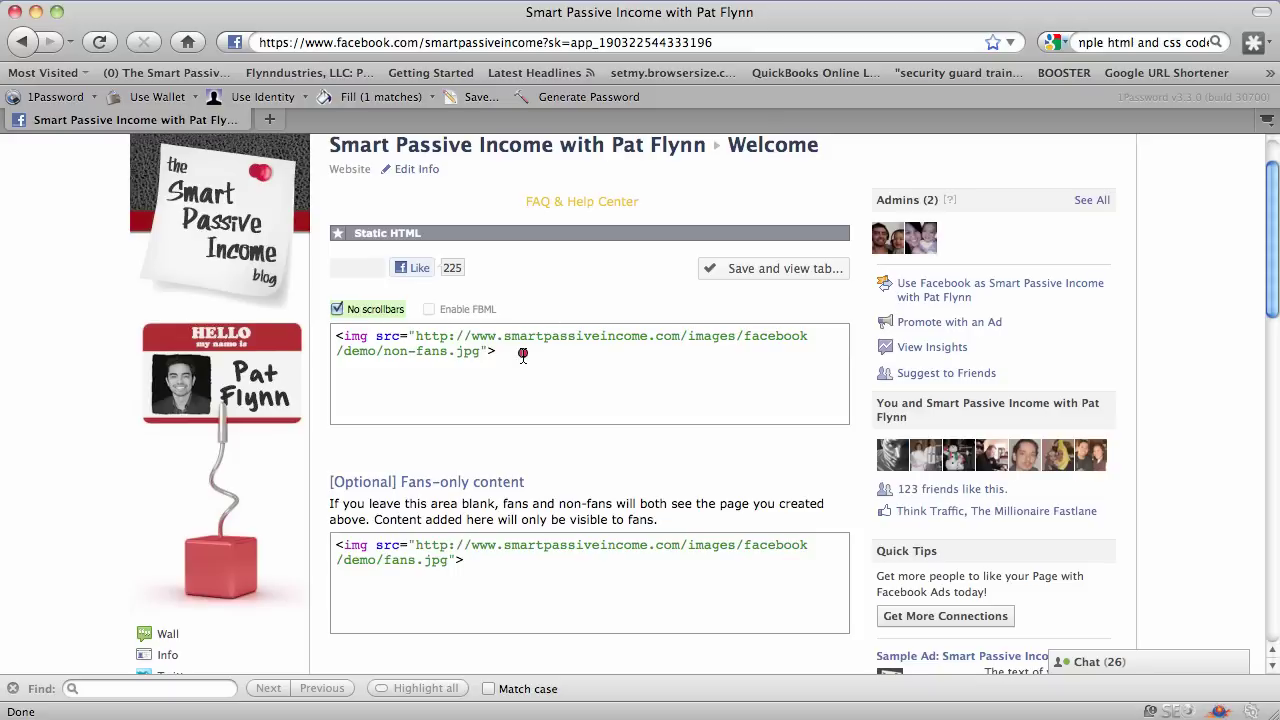
- Bracket the general and fans-only HTML content areas with red pen marks, and clear the marks
drag(318, 316, 437, 441)
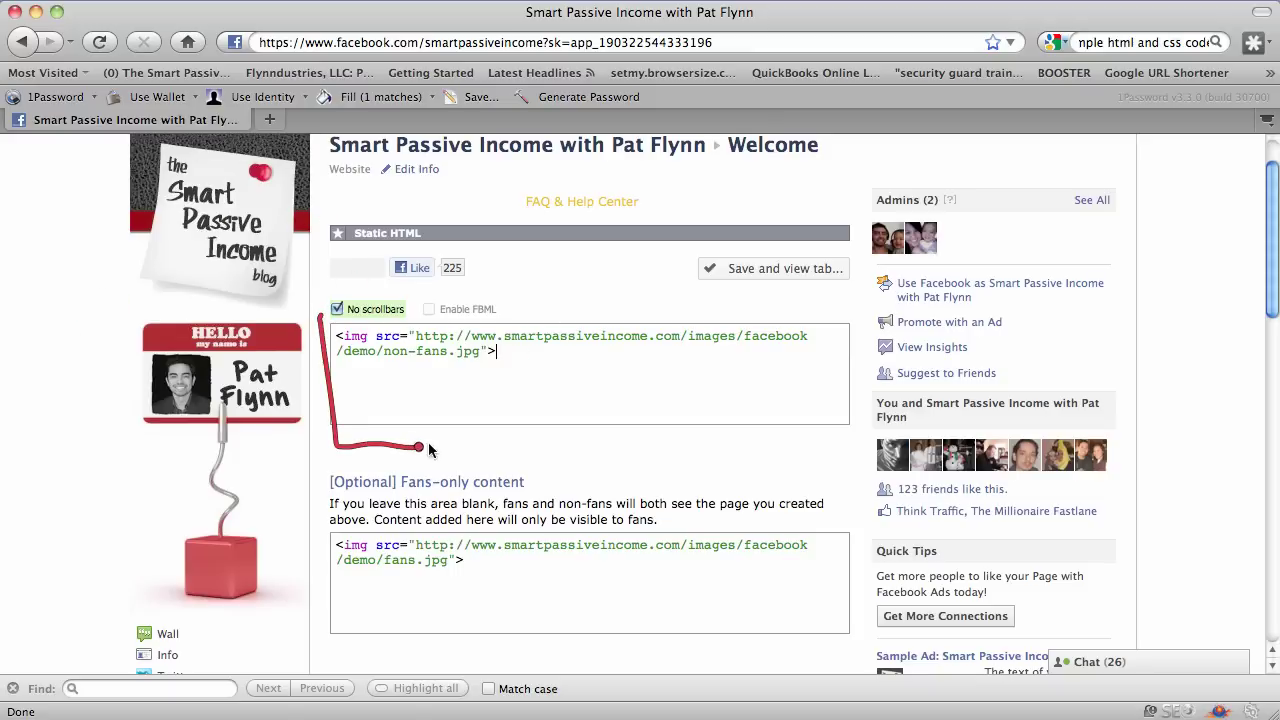
mouse_move(820, 297)
mouse_down()
mouse_move(874, 300)
mouse_move(838, 440)
mouse_up()
drag(330, 470, 362, 636)
mouse_move(828, 468)
mouse_down()
mouse_move(886, 590)
mouse_move(848, 650)
mouse_up()
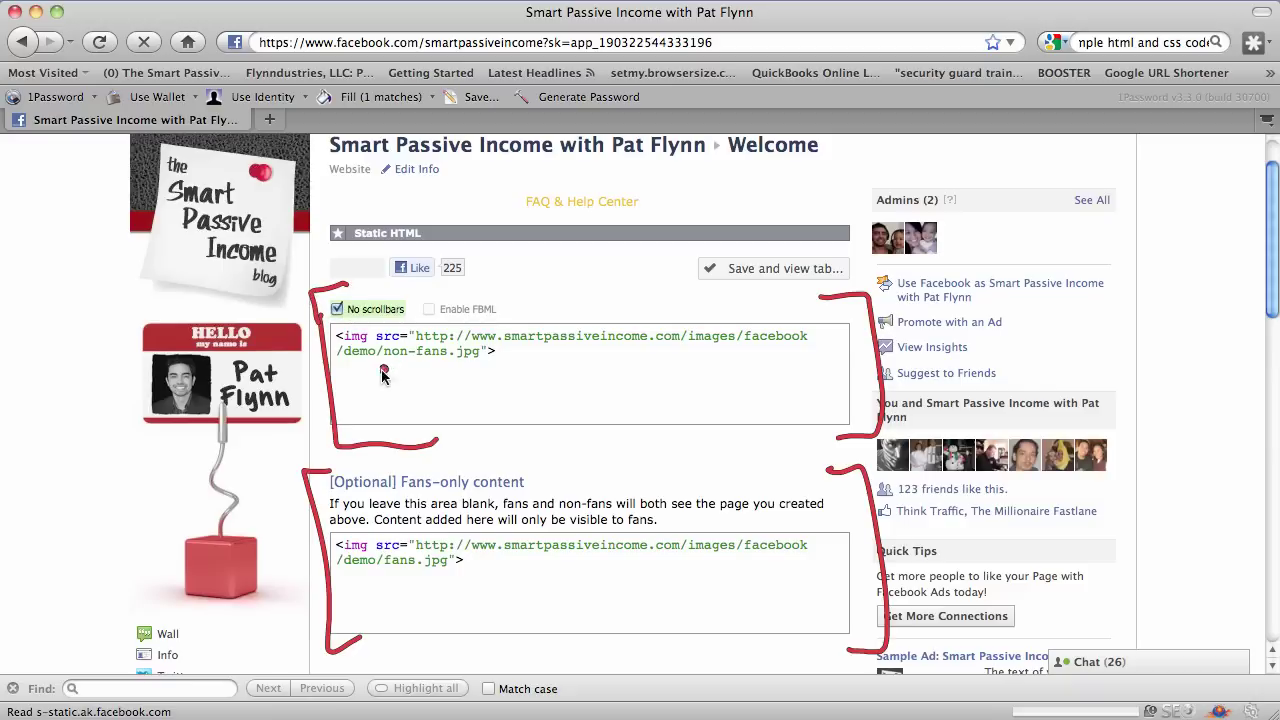
key(Escape)
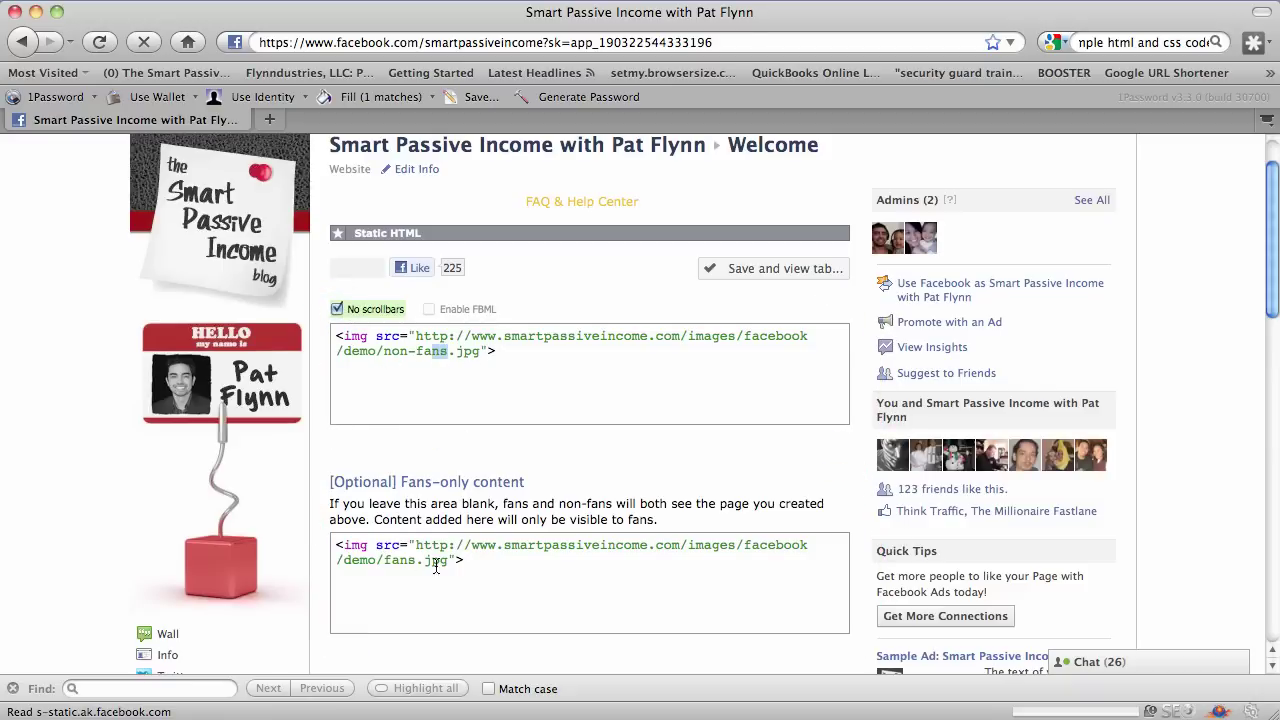
- Save the Welcome tab's HTML content and preview the tab as a non-fan
double_click(397, 562)
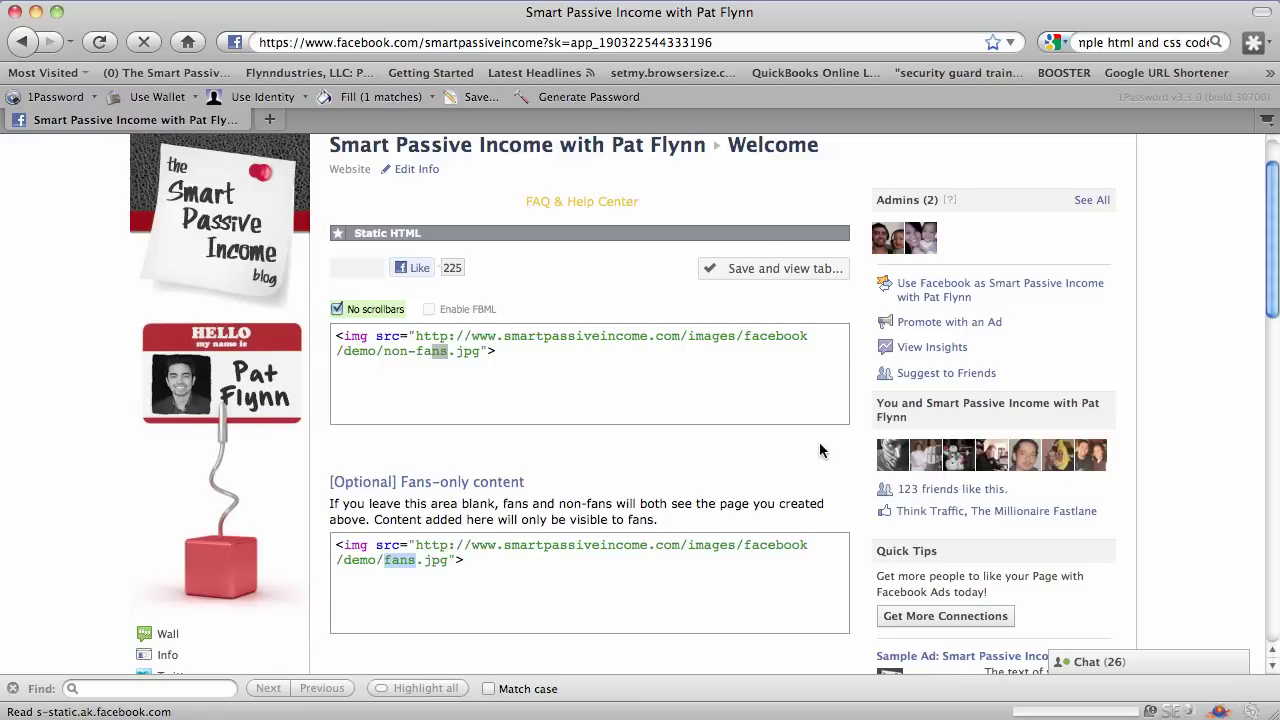
click(779, 277)
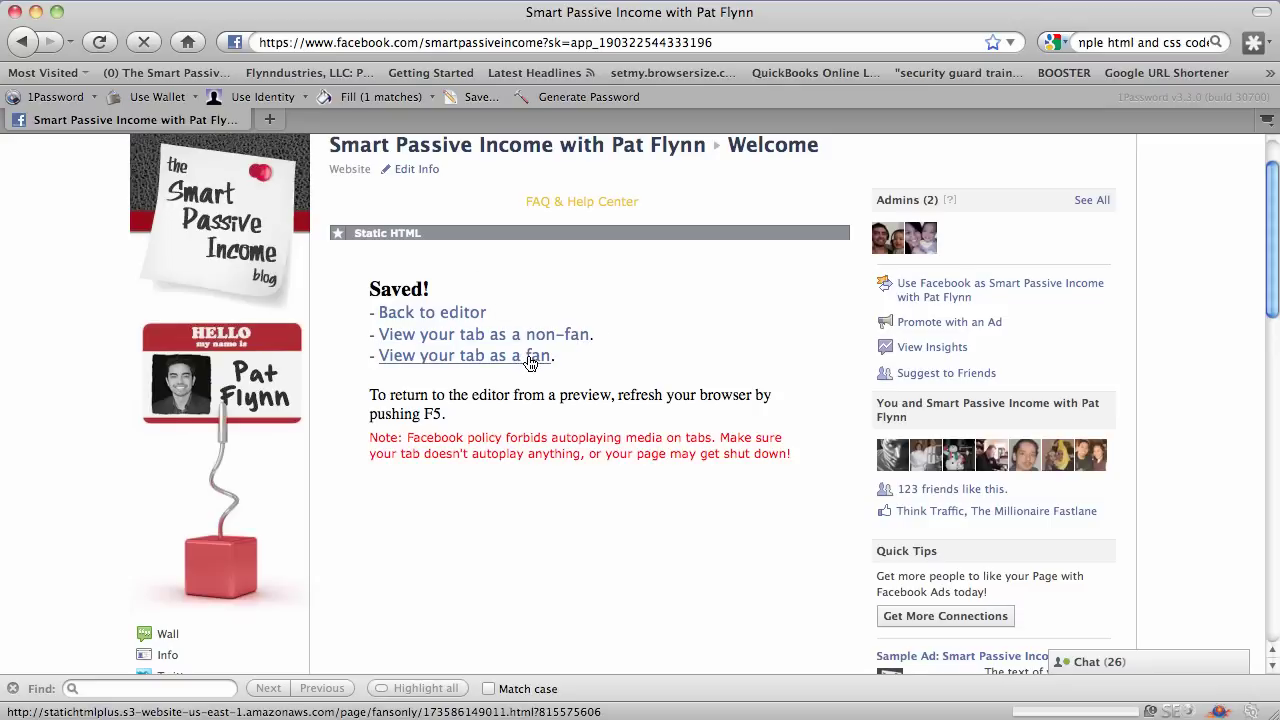
click(578, 340)
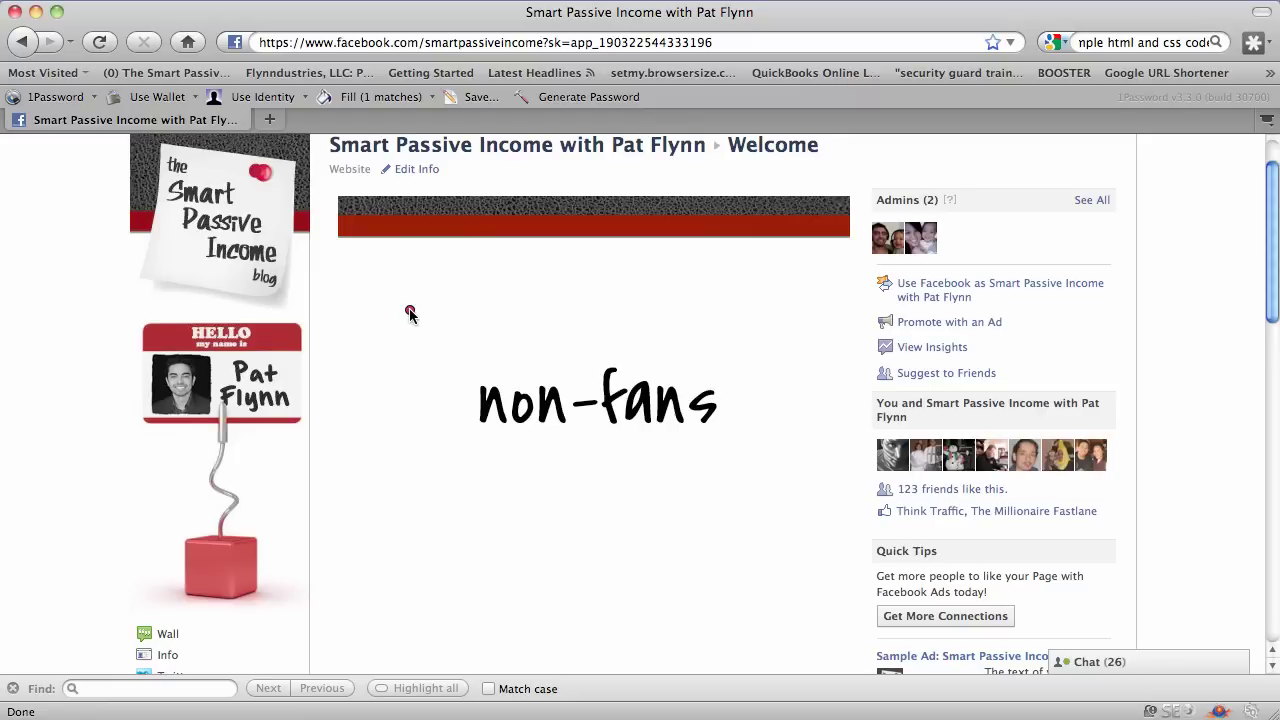
- Handwrite "1. CLICK THE LIKE BUTTON" in red over the non-fans preview, with an arrow to the boxed Welcome heading
drag(357, 256, 365, 281)
click(379, 271)
click(402, 264)
mouse_move(402, 263)
mouse_down()
mouse_move(401, 250)
mouse_move(424, 278)
mouse_move(546, 257)
mouse_move(650, 284)
mouse_up()
mouse_move(668, 256)
mouse_down()
mouse_move(670, 276)
mouse_move(796, 250)
mouse_move(762, 200)
mouse_move(830, 142)
mouse_move(712, 168)
mouse_up()
click(716, 161)
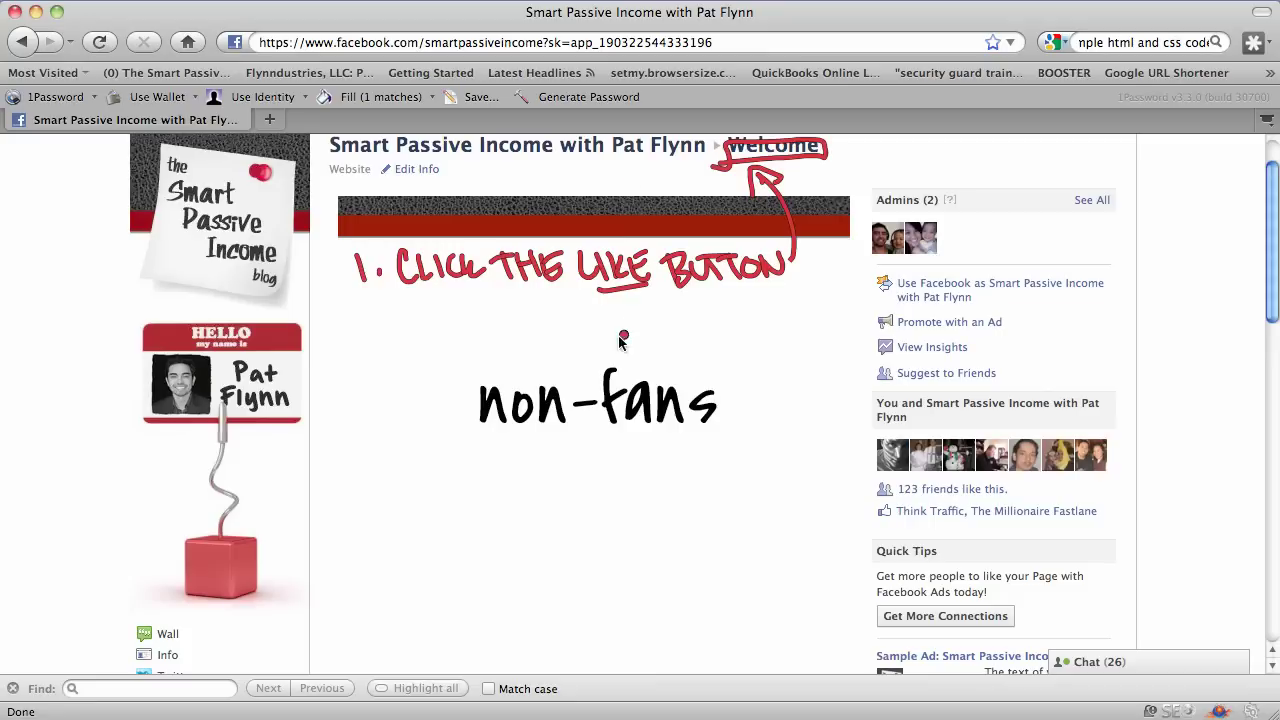
- Handwrite "2. COPY: WHO, WHAT," and "3. OFFER" in red over the non-fans preview
click(355, 317)
mouse_move(358, 326)
mouse_down()
mouse_move(395, 340)
mouse_move(435, 322)
mouse_move(480, 324)
mouse_move(500, 340)
mouse_move(575, 320)
mouse_move(683, 344)
mouse_move(712, 332)
mouse_move(720, 305)
mouse_move(730, 316)
mouse_up()
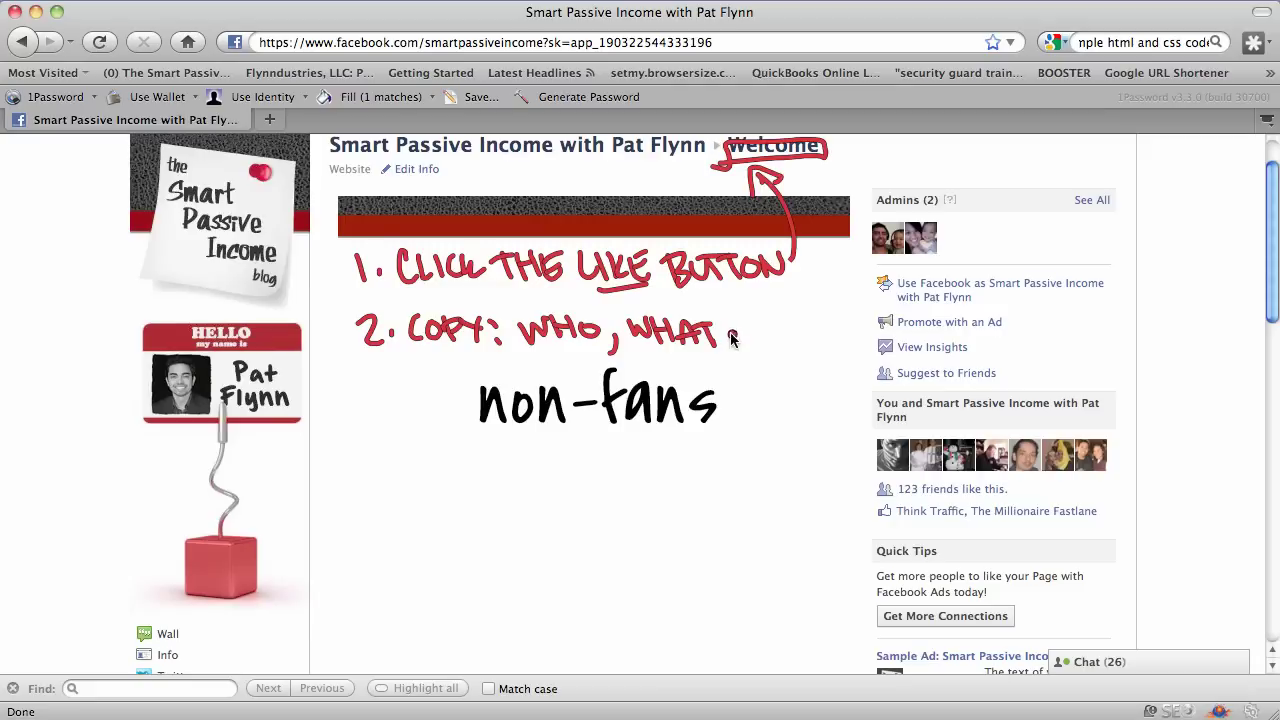
drag(740, 342, 731, 366)
mouse_move(353, 432)
mouse_down()
mouse_move(370, 456)
mouse_move(428, 440)
mouse_move(492, 446)
mouse_up()
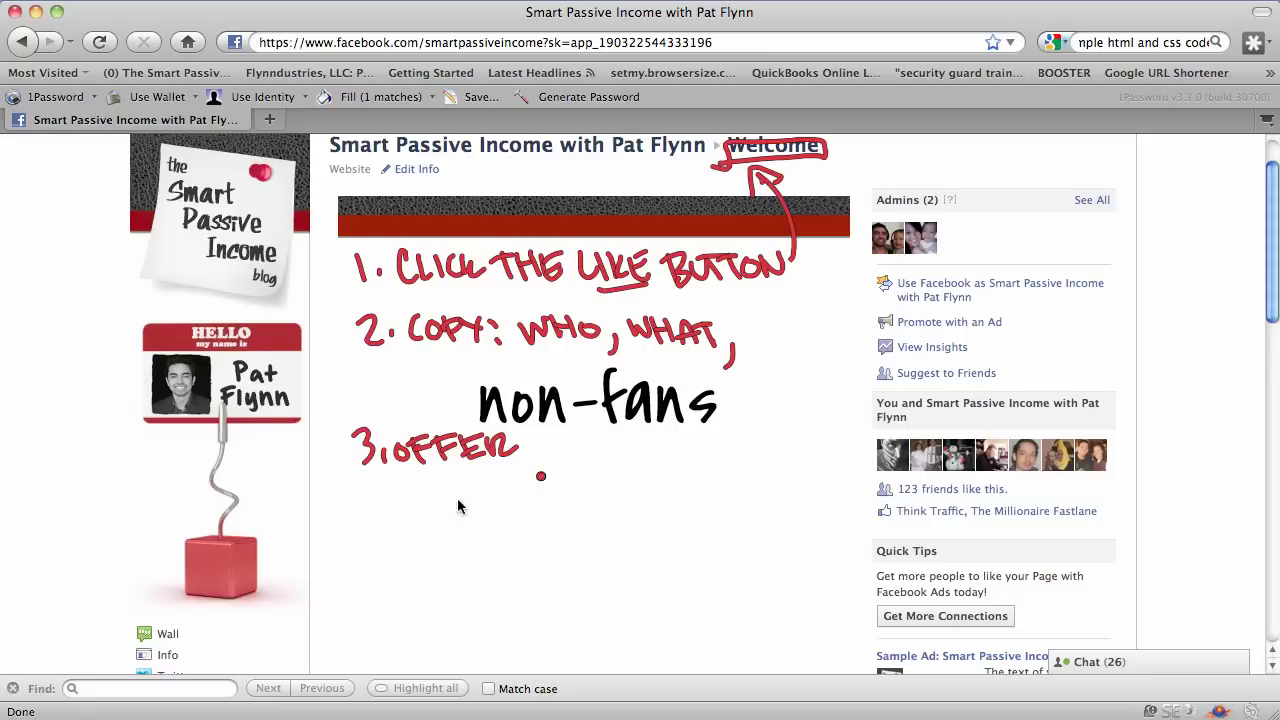
- Add item 4 with a framed stick figure and item "5. video" to the red notes on the non-fans preview
mouse_move(362, 492)
mouse_down()
mouse_move(372, 522)
mouse_move(488, 490)
mouse_move(450, 505)
mouse_move(460, 530)
mouse_move(476, 518)
mouse_up()
click(395, 516)
mouse_move(460, 535)
mouse_down()
mouse_move(447, 564)
mouse_move(482, 556)
mouse_up()
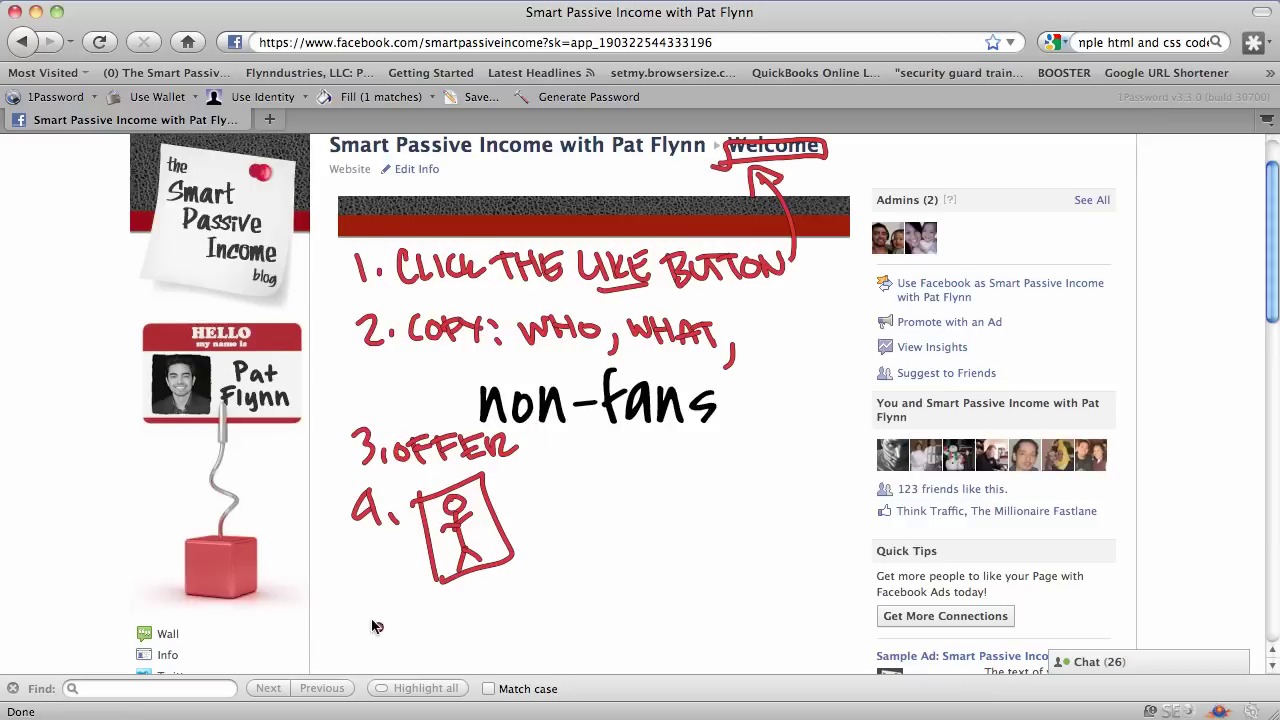
mouse_move(361, 613)
mouse_down()
mouse_move(400, 655)
mouse_move(422, 610)
mouse_move(482, 620)
mouse_move(512, 606)
mouse_up()
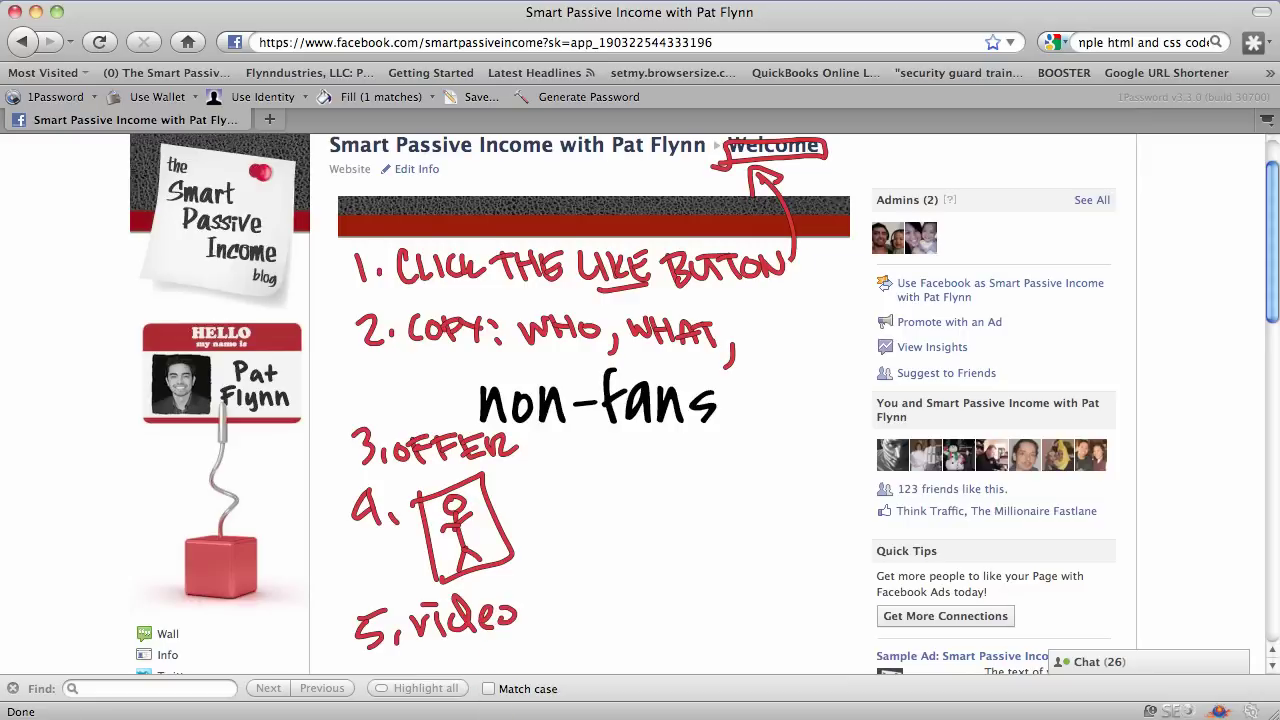
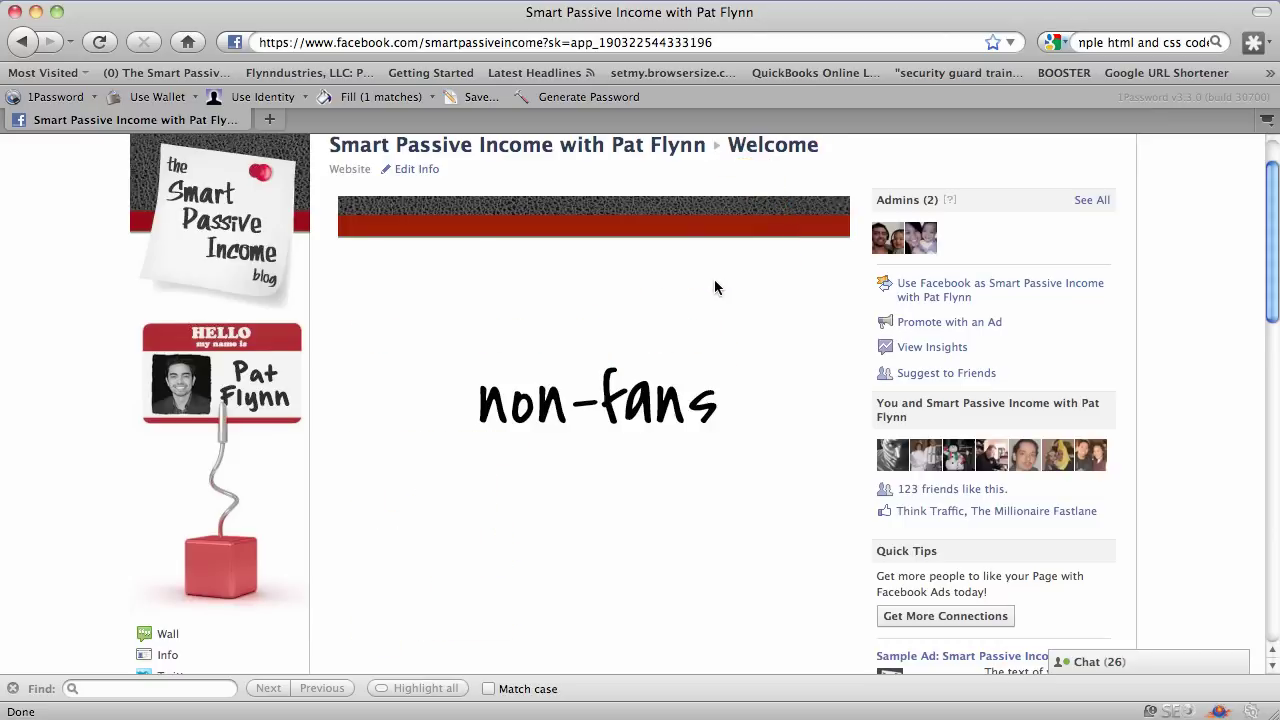
- Reopen the Welcome tab's editor to save the content and preview the tab as a fan
scroll(355, 412, down, 5)
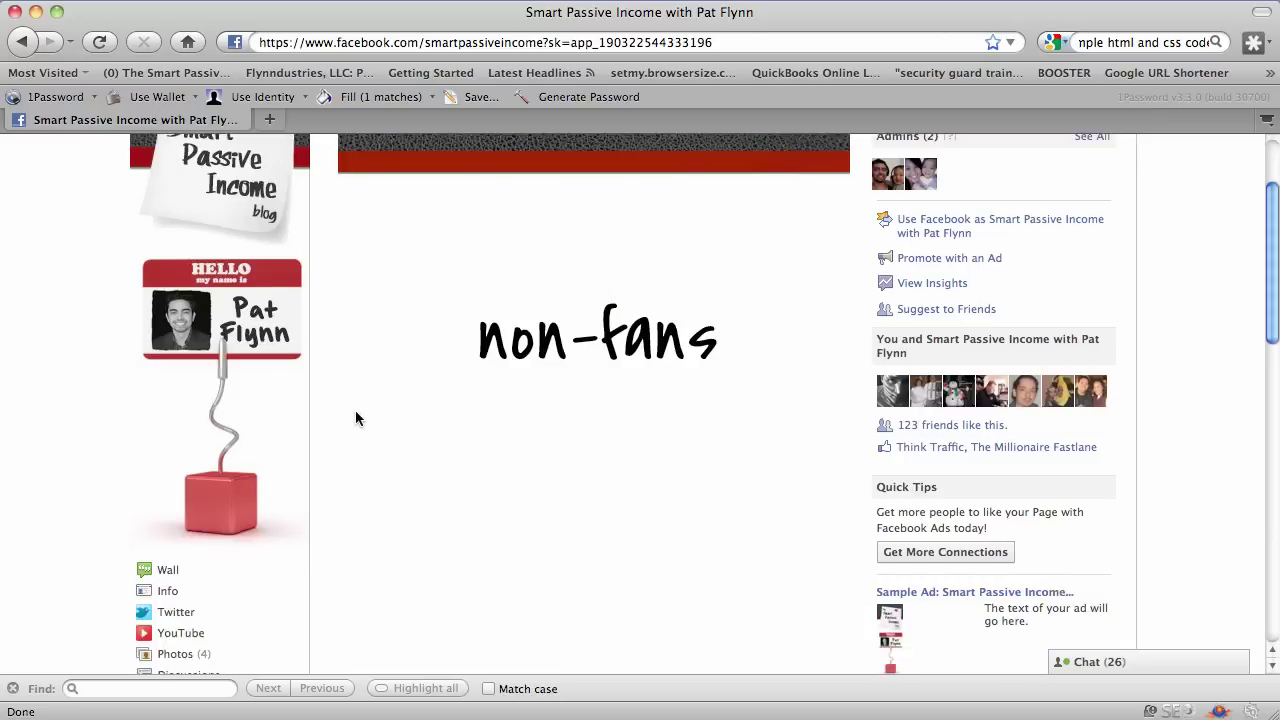
click(170, 549)
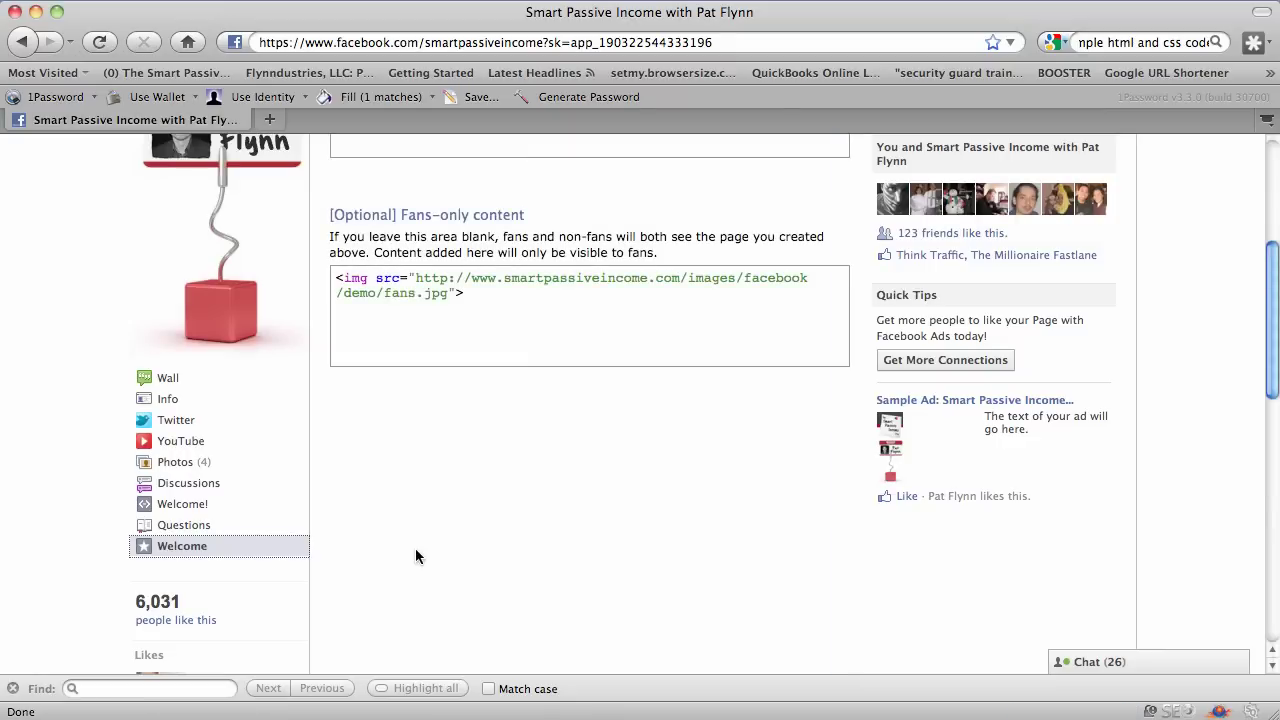
scroll(417, 556, up, 3)
scroll(427, 556, down, 5)
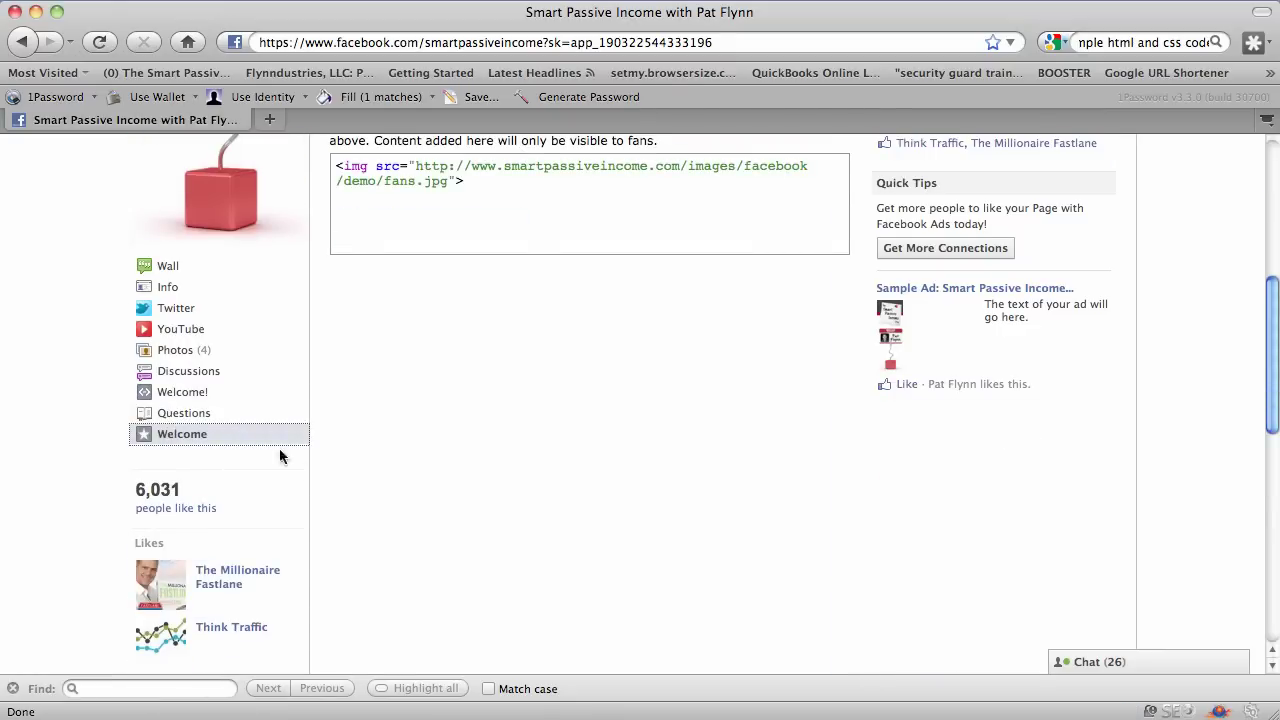
scroll(437, 503, up, 7)
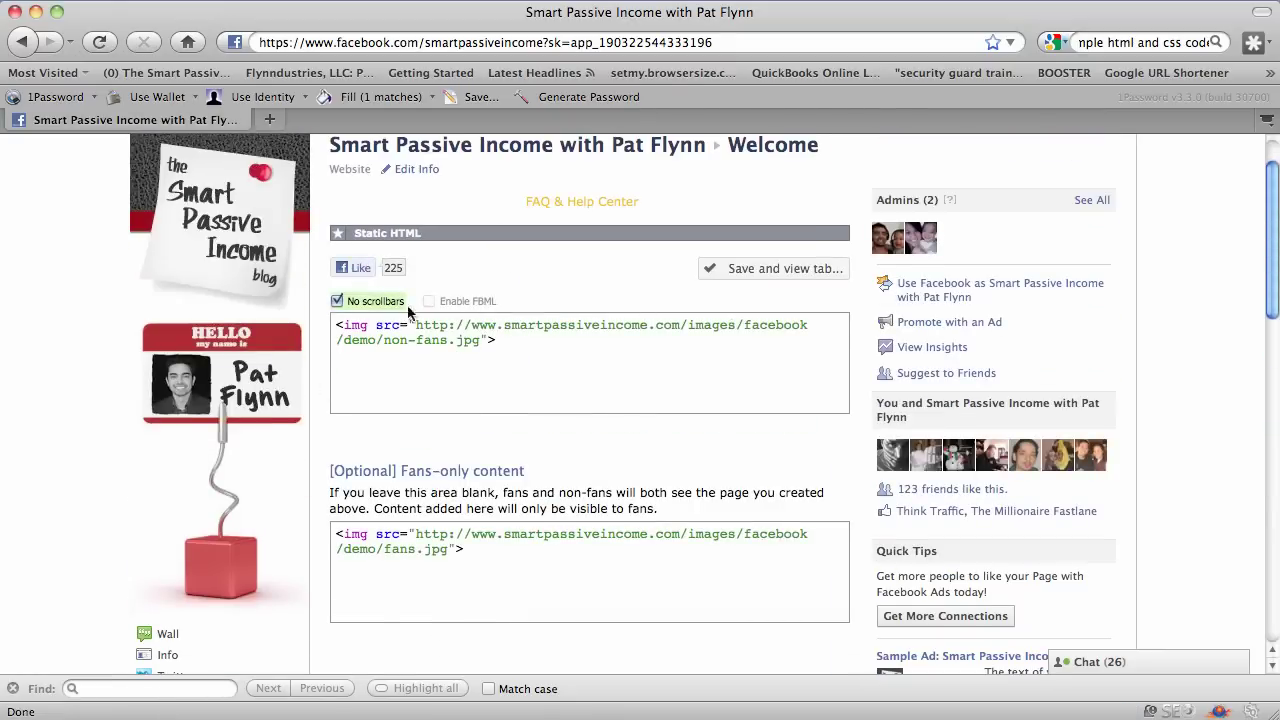
click(749, 284)
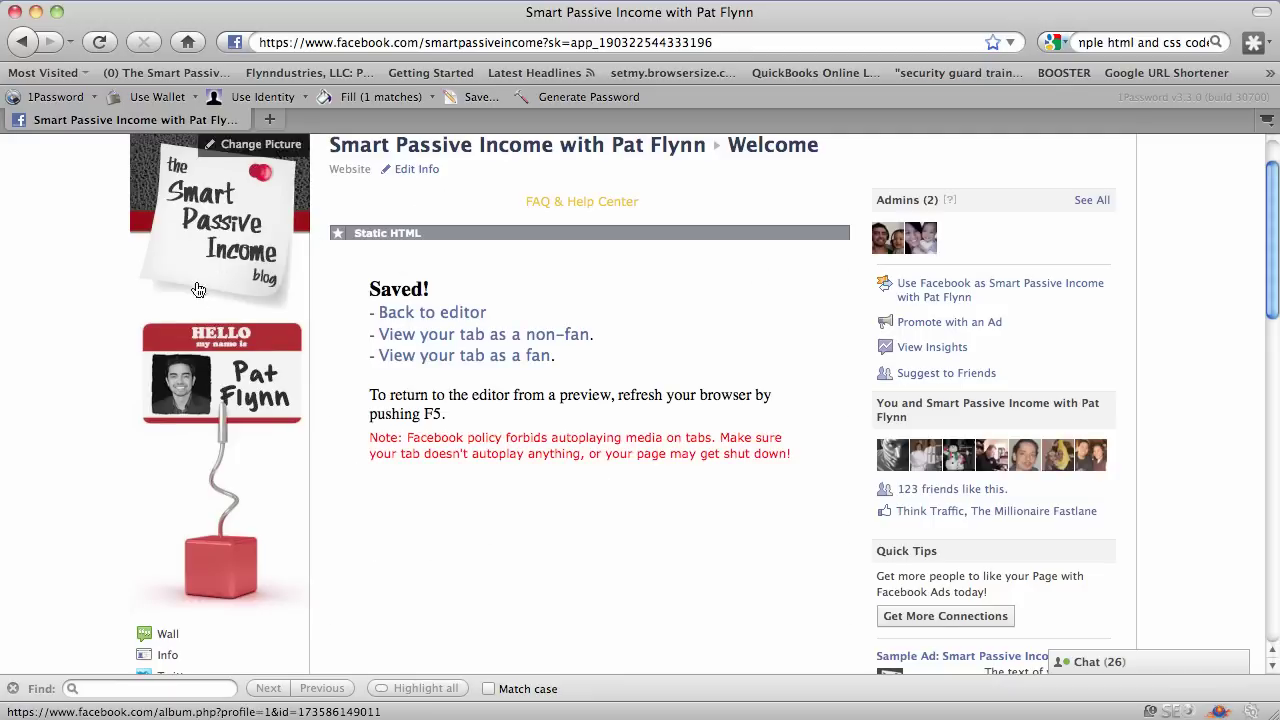
click(497, 357)
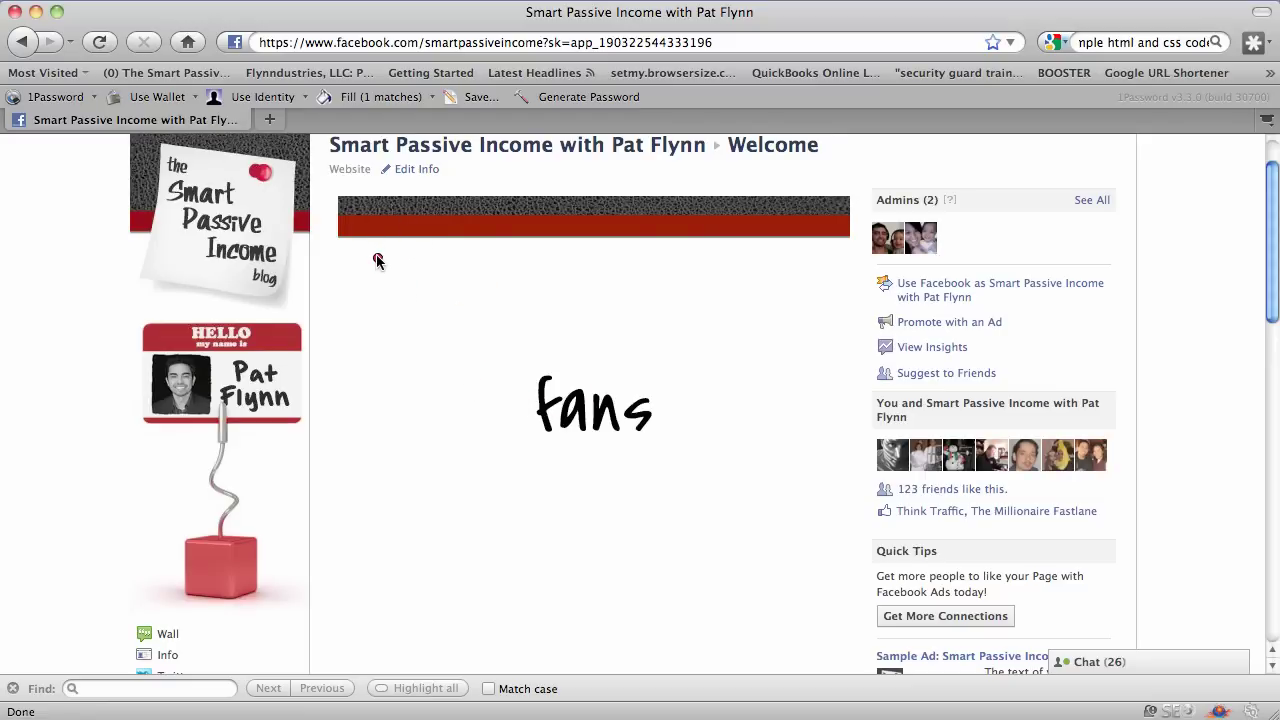
- Handwrite "TY, OFFER, VIDEO" in red across the upper part of the fans preview
mouse_move(374, 260)
mouse_down()
mouse_move(377, 292)
mouse_move(385, 256)
mouse_up()
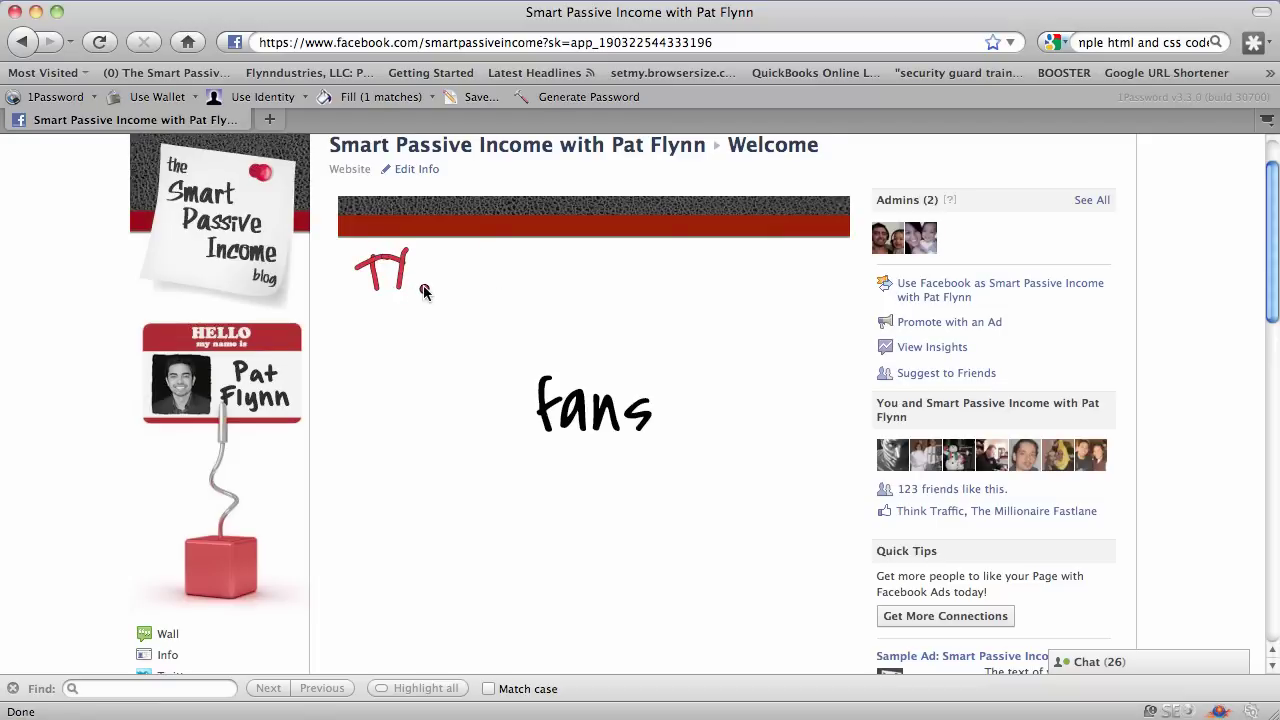
drag(425, 287, 426, 303)
mouse_move(497, 258)
mouse_down()
mouse_move(499, 290)
mouse_move(516, 290)
mouse_move(578, 252)
mouse_move(606, 302)
mouse_up()
mouse_move(622, 266)
mouse_down()
mouse_move(634, 292)
mouse_move(648, 264)
mouse_up()
mouse_move(654, 266)
mouse_down()
mouse_move(656, 292)
mouse_move(710, 288)
mouse_move(708, 268)
mouse_up()
drag(724, 258, 722, 260)
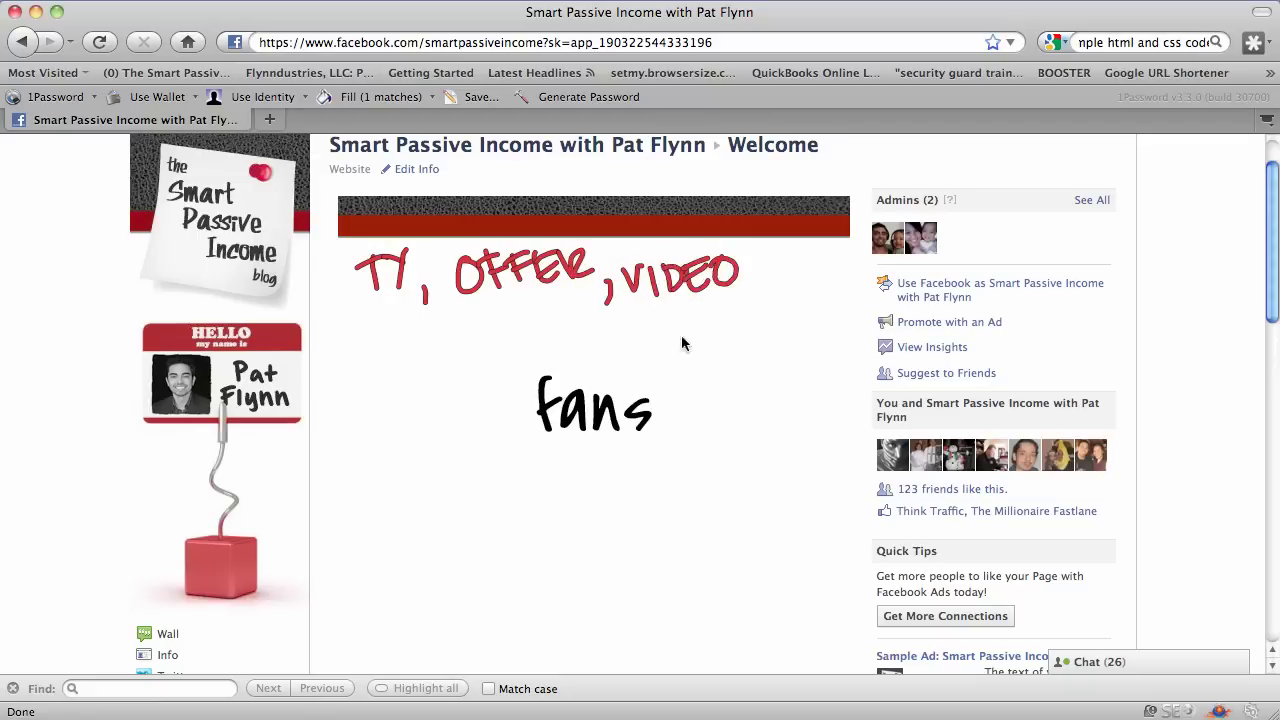
- Add "OPT-IN" with a sketched two-field form and button, and the word "LINKS", to the fans preview notes
click(587, 291)
mouse_move(372, 342)
mouse_down()
mouse_move(366, 357)
mouse_move(474, 374)
mouse_move(483, 402)
mouse_move(506, 364)
mouse_up()
mouse_move(377, 428)
mouse_down()
mouse_move(381, 455)
mouse_move(508, 394)
mouse_move(411, 480)
mouse_move(466, 457)
mouse_move(436, 499)
mouse_move(533, 470)
mouse_move(520, 500)
mouse_move(545, 485)
mouse_move(490, 535)
mouse_up()
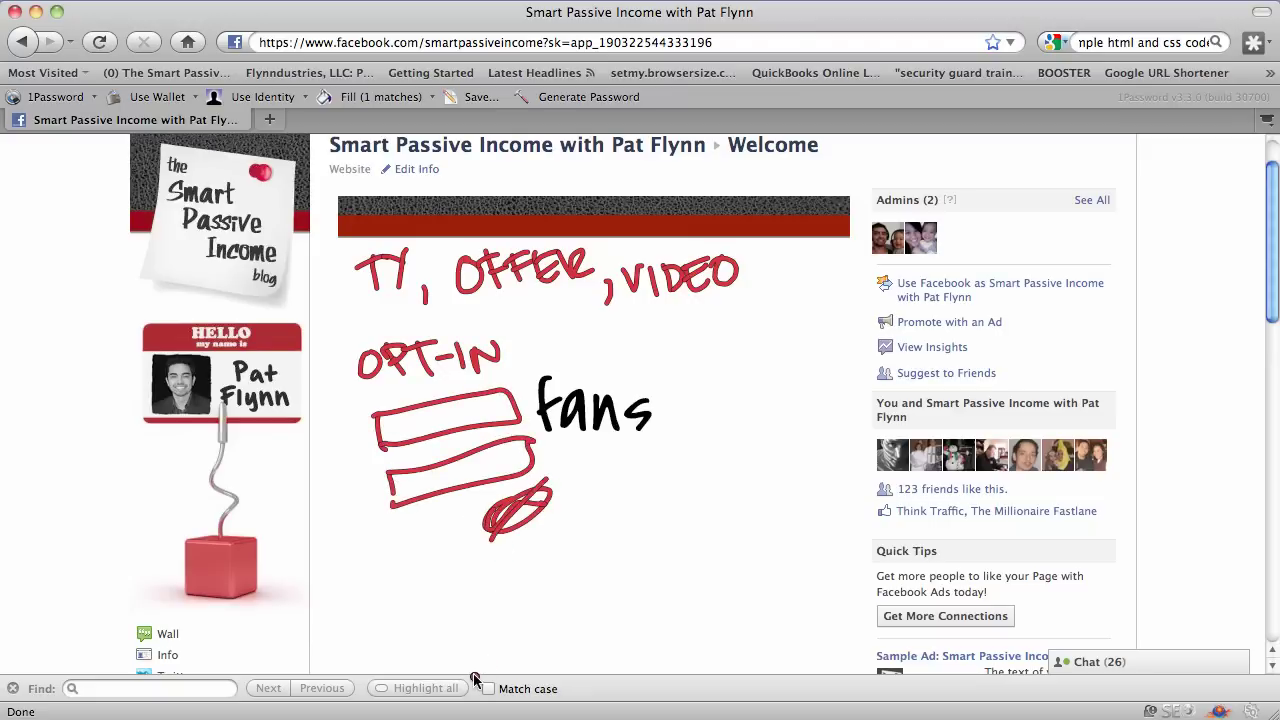
click(470, 663)
mouse_move(370, 582)
mouse_down()
mouse_move(405, 600)
mouse_move(455, 585)
mouse_move(470, 600)
mouse_up()
- Sketch a crossed image box and write "TWITTER" on the fans preview, and clear all the red notes
mouse_move(702, 332)
mouse_down()
mouse_move(726, 443)
mouse_move(752, 441)
mouse_move(730, 443)
mouse_up()
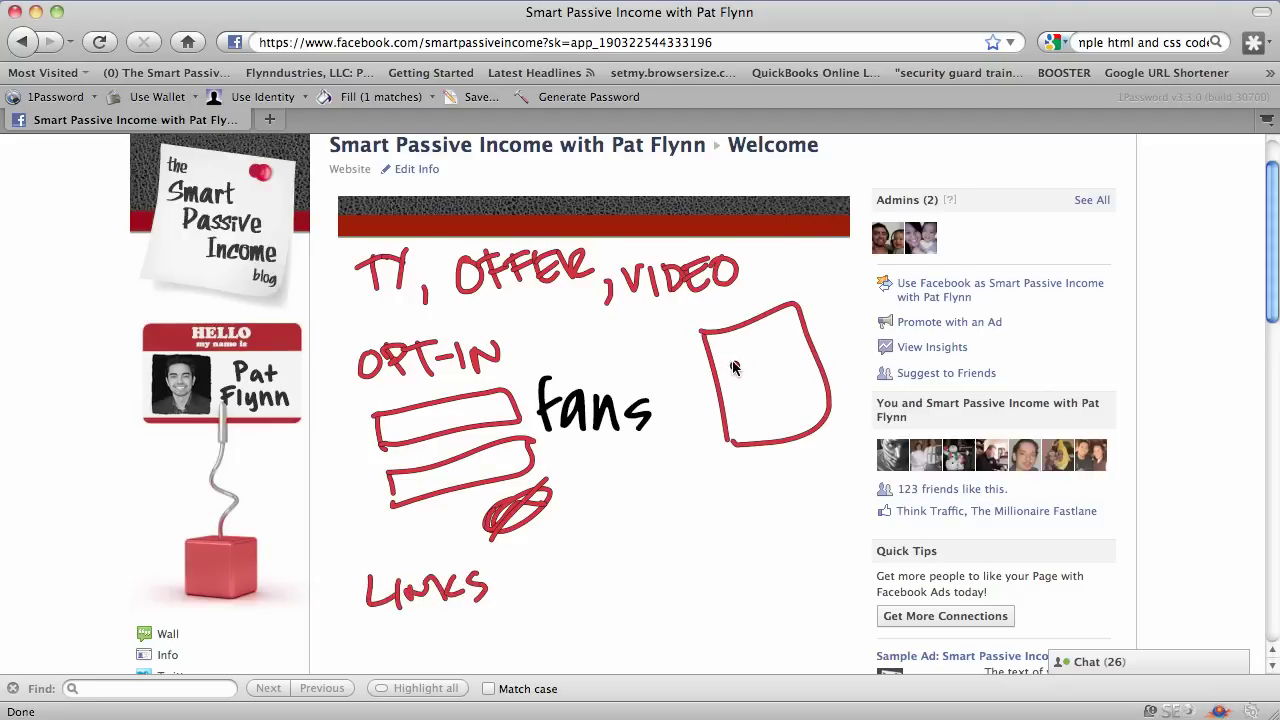
drag(705, 334, 826, 425)
drag(776, 296, 737, 456)
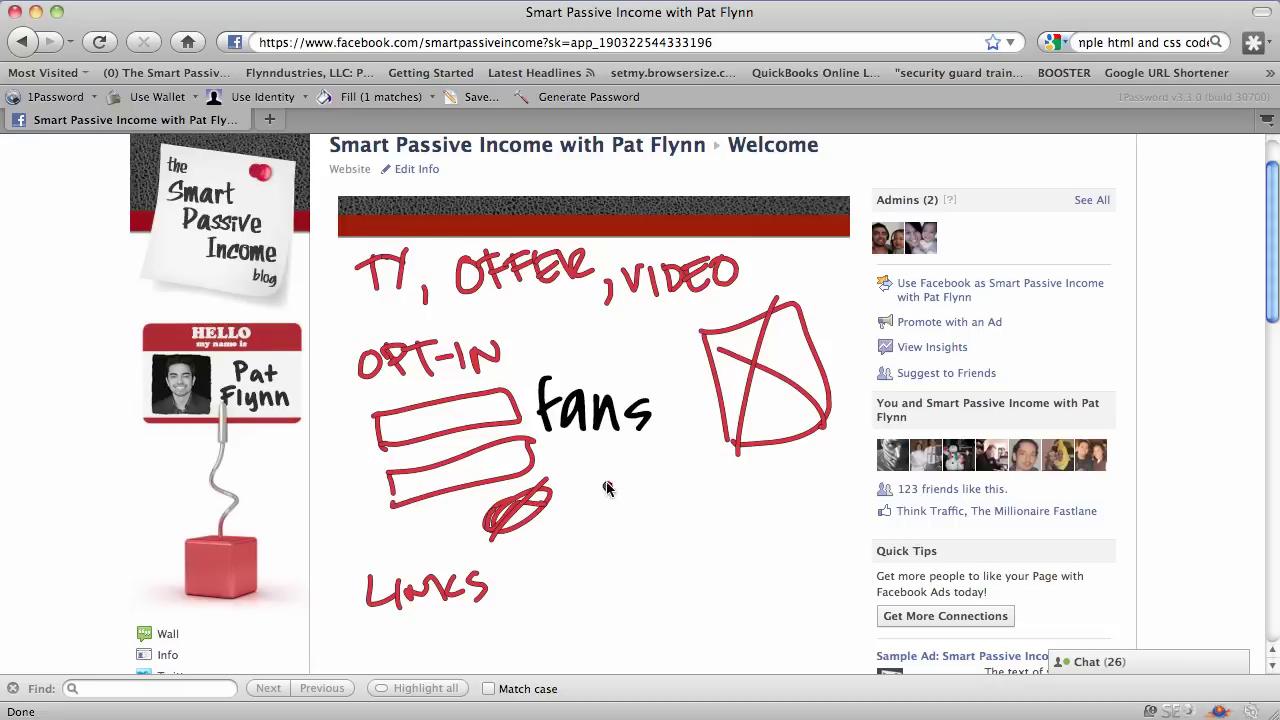
mouse_move(636, 549)
mouse_down()
mouse_move(690, 562)
mouse_move(745, 540)
mouse_move(737, 553)
mouse_move(772, 545)
mouse_move(786, 562)
mouse_move(760, 556)
mouse_up()
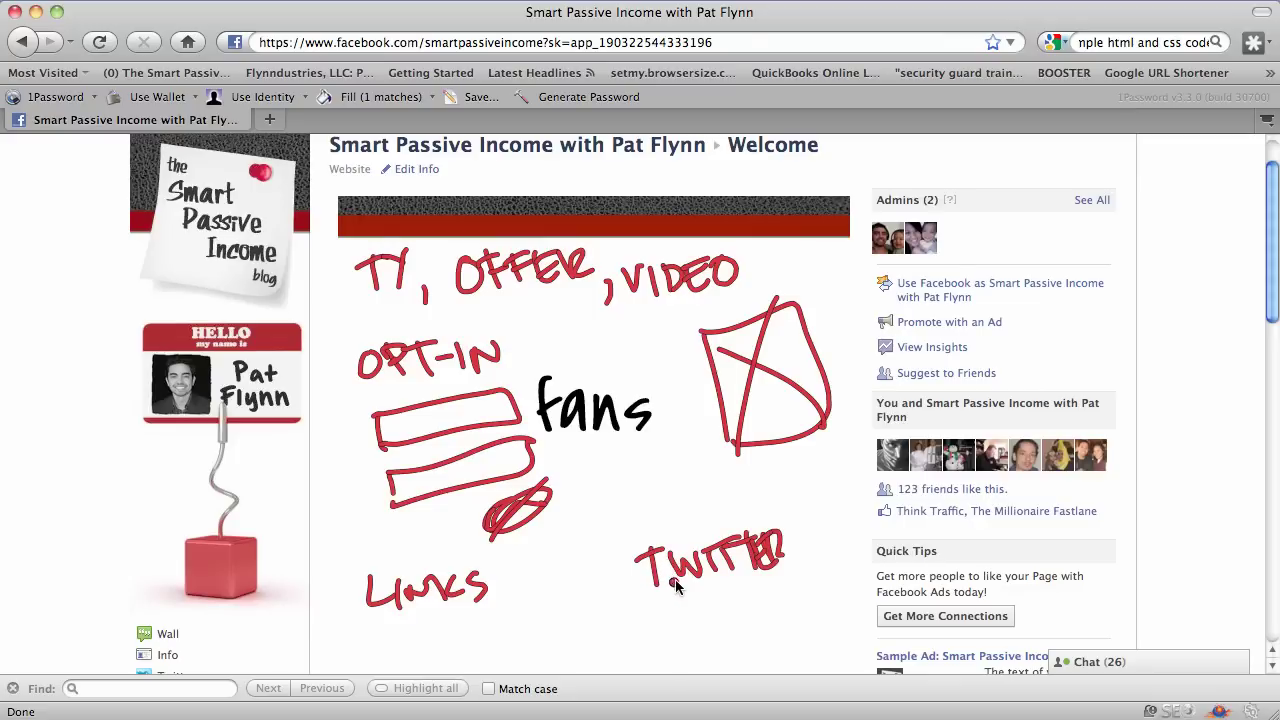
key(Escape)
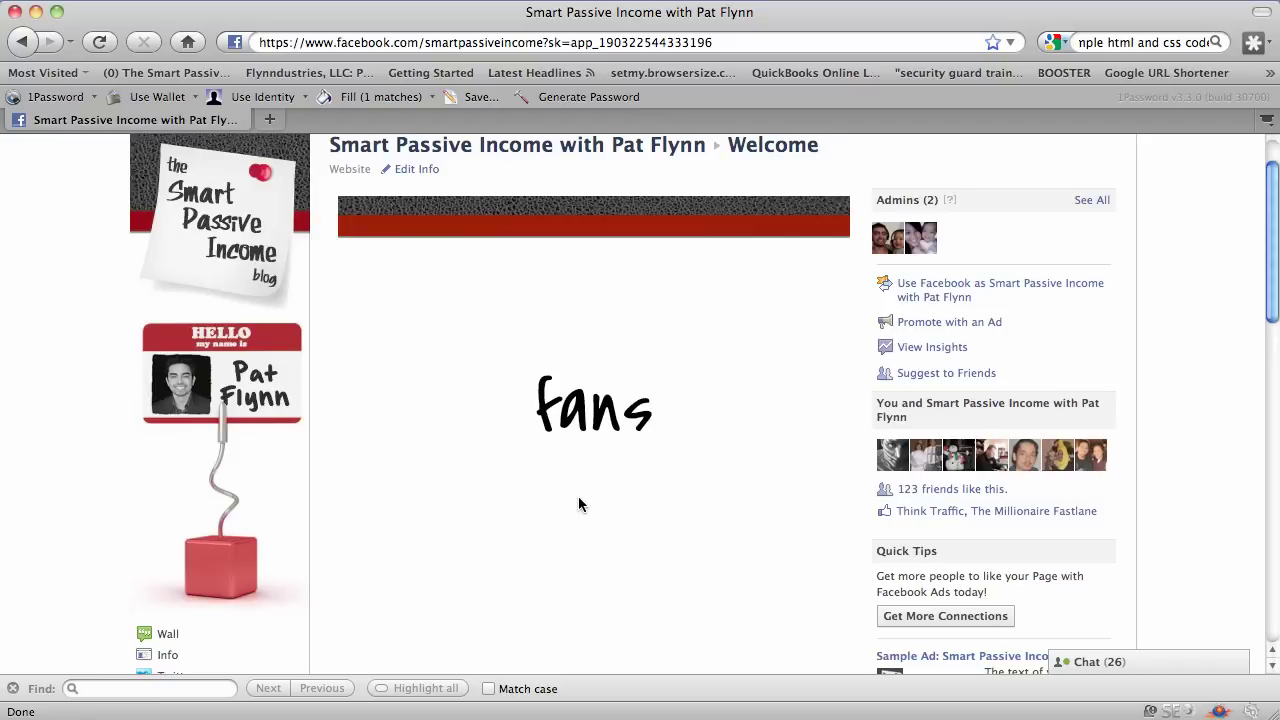
- Find the new Welcome tab in the fan page's tab list and point to it with a red arrow
scroll(489, 499, up, 1)
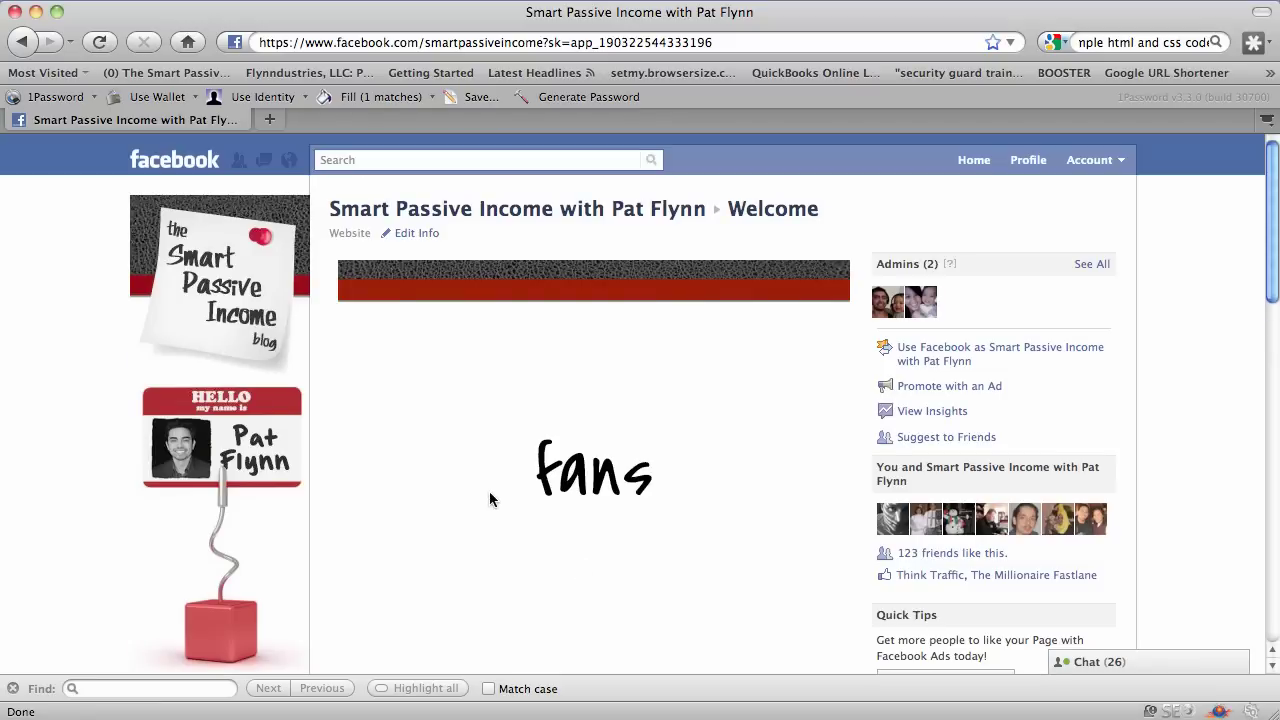
scroll(396, 401, down, 5)
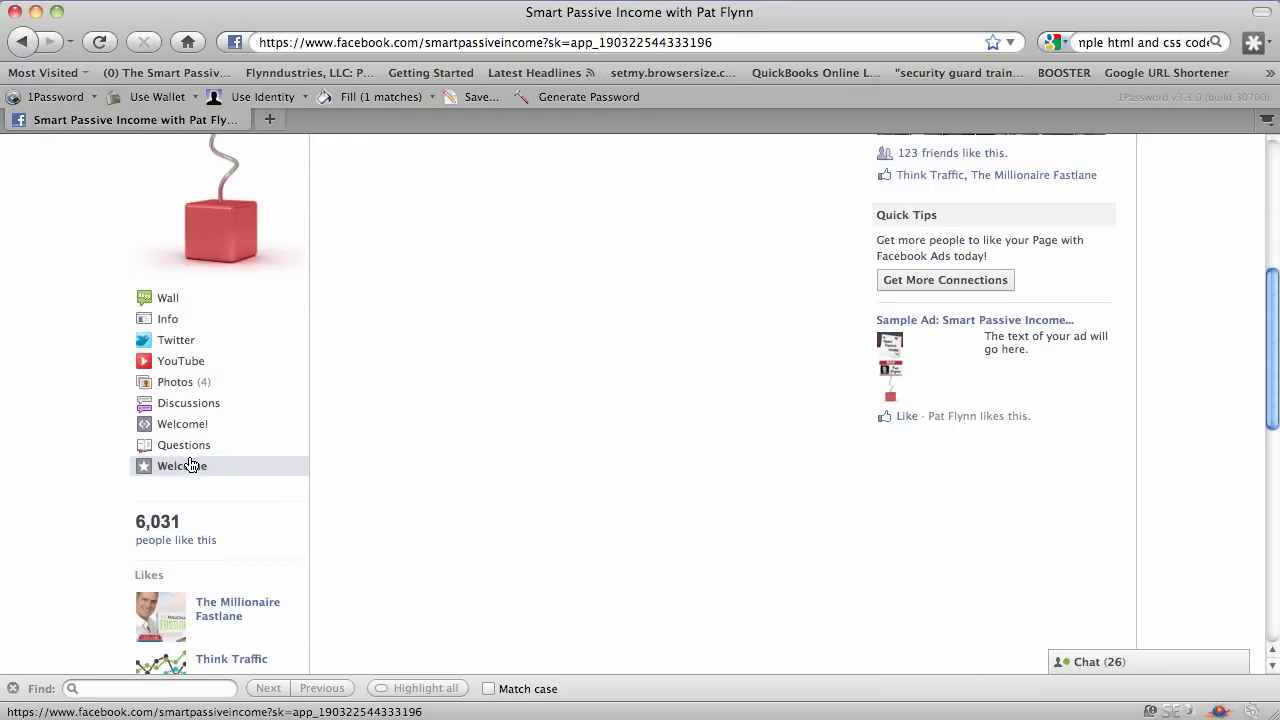
click(188, 467)
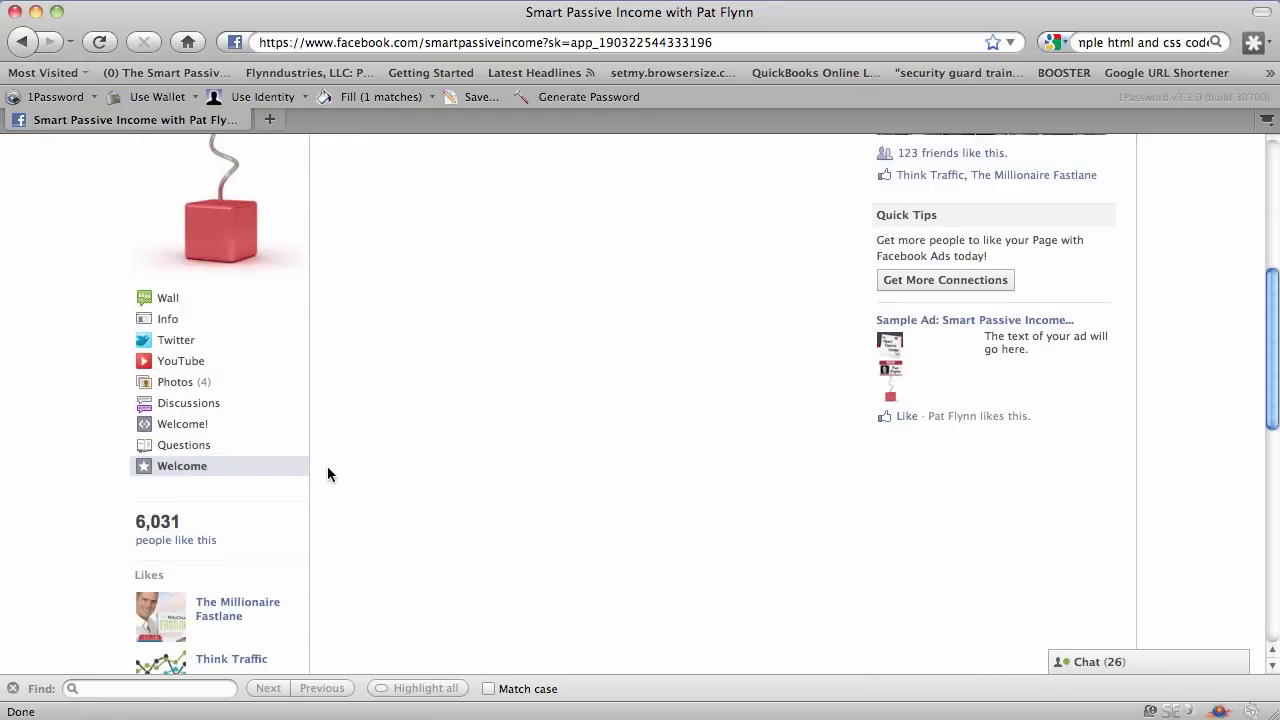
click(327, 466)
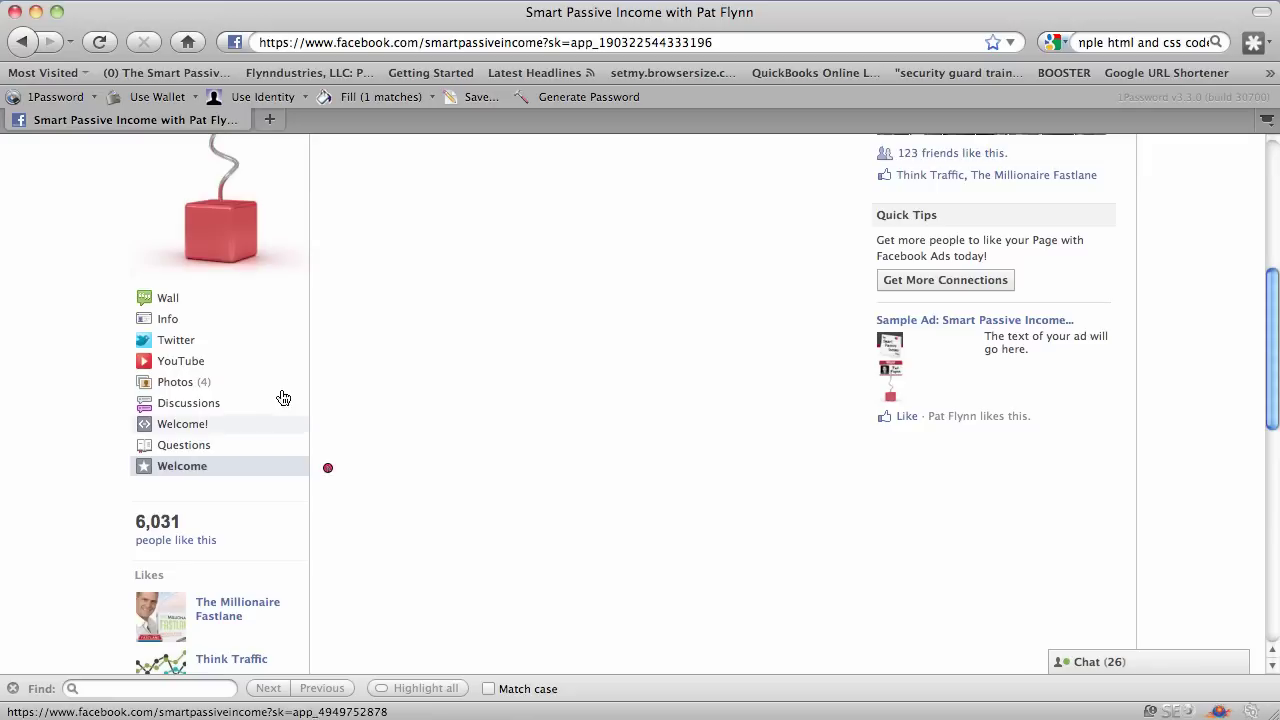
click(133, 478)
mouse_move(104, 468)
mouse_down()
mouse_move(128, 468)
mouse_move(122, 487)
mouse_move(141, 504)
mouse_up()
click(172, 505)
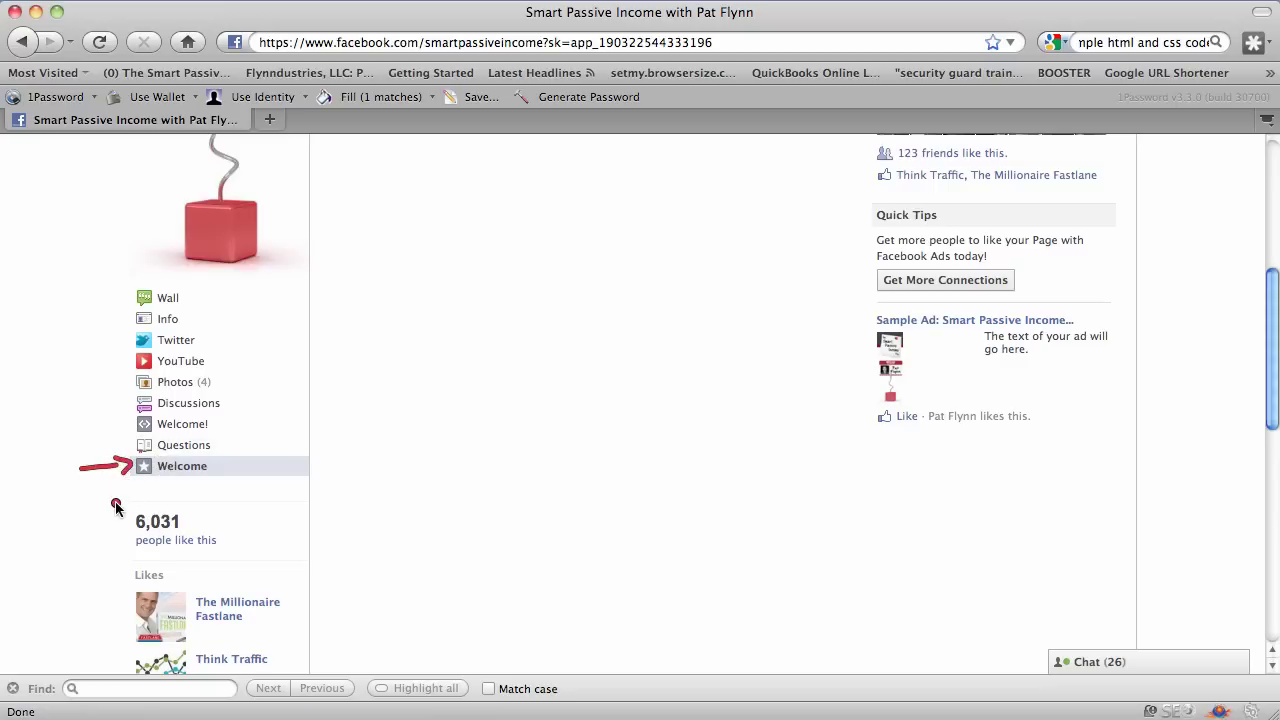
- Clear the arrow mark and open the fan page's Wall
scroll(428, 536, up, 2)
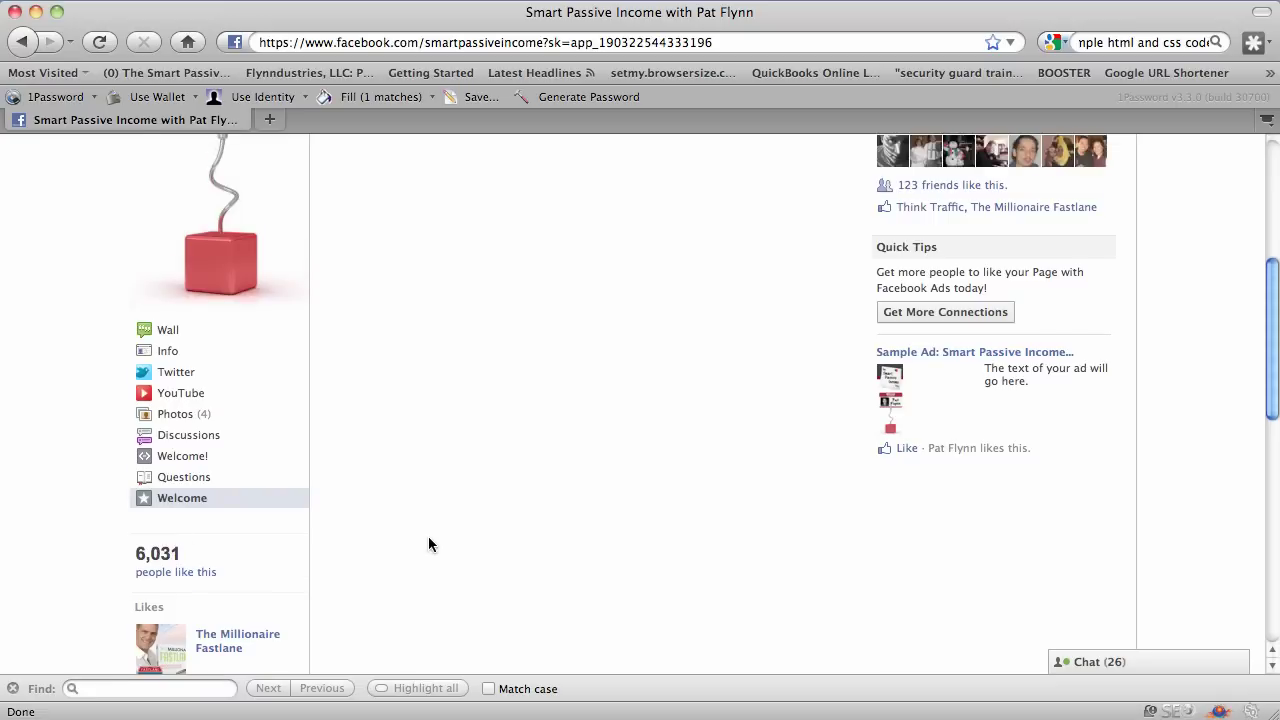
scroll(429, 538, up, 4)
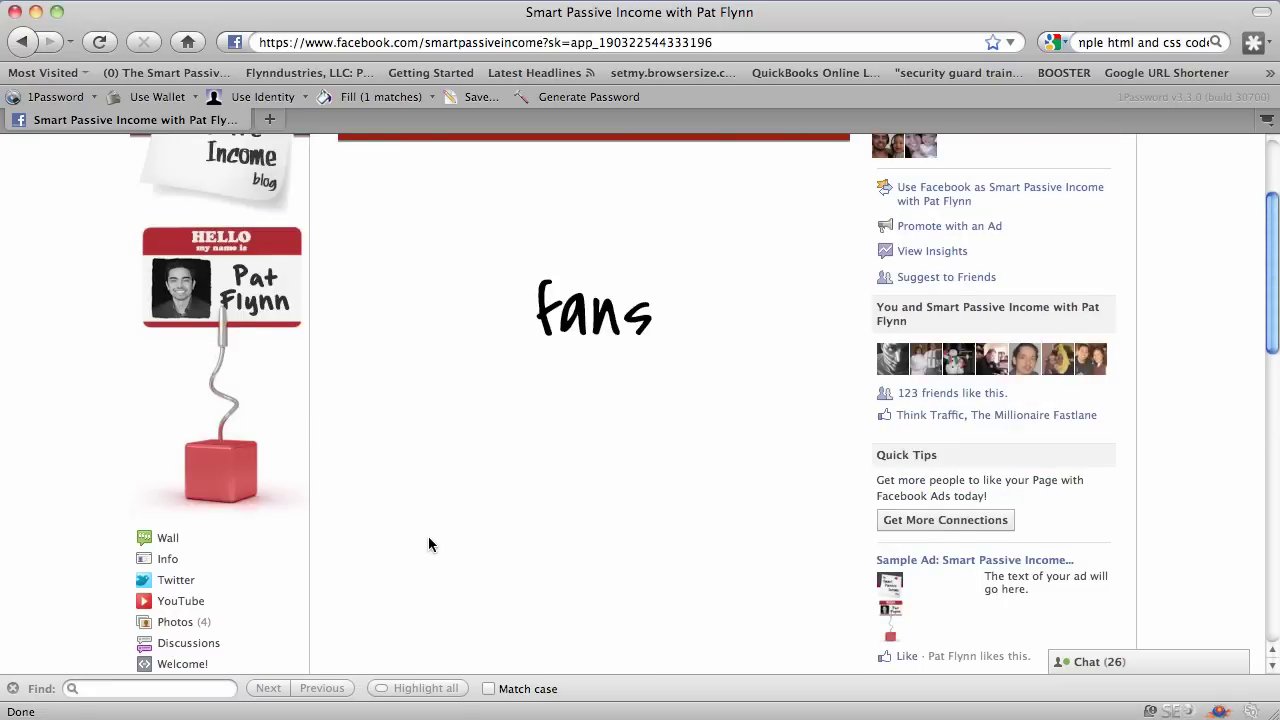
scroll(428, 544, up, 4)
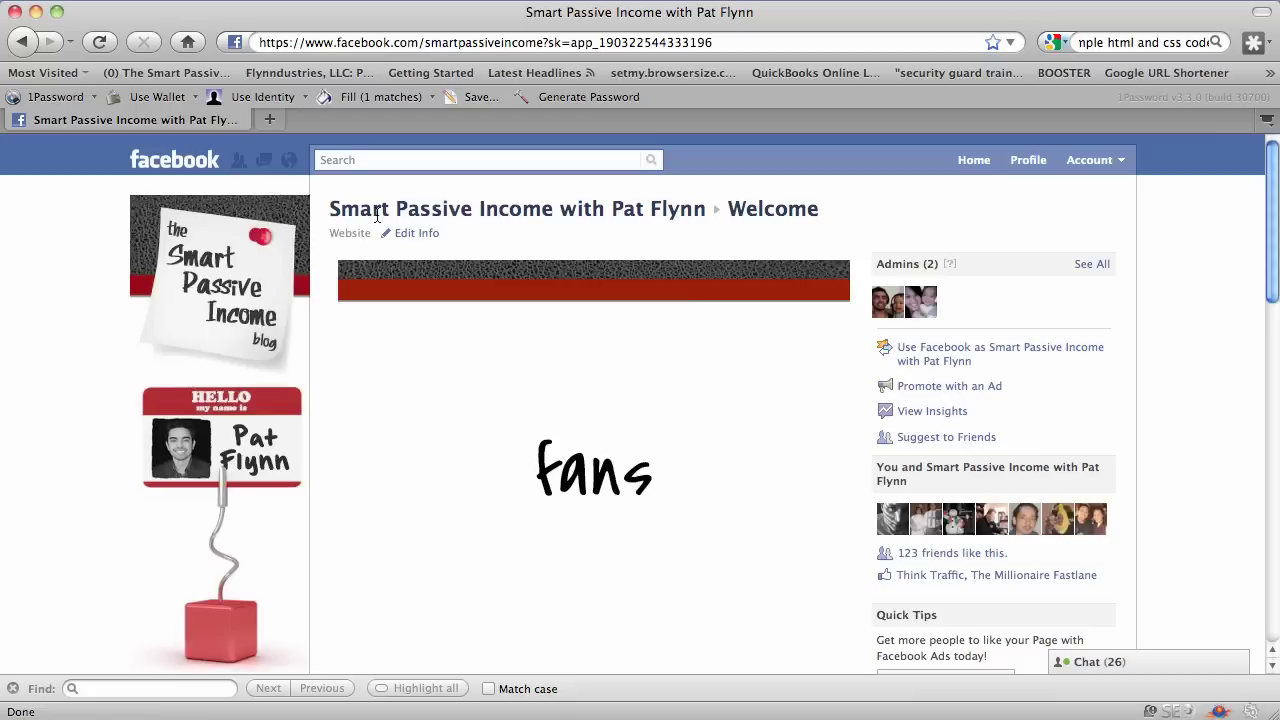
scroll(294, 400, down, 2)
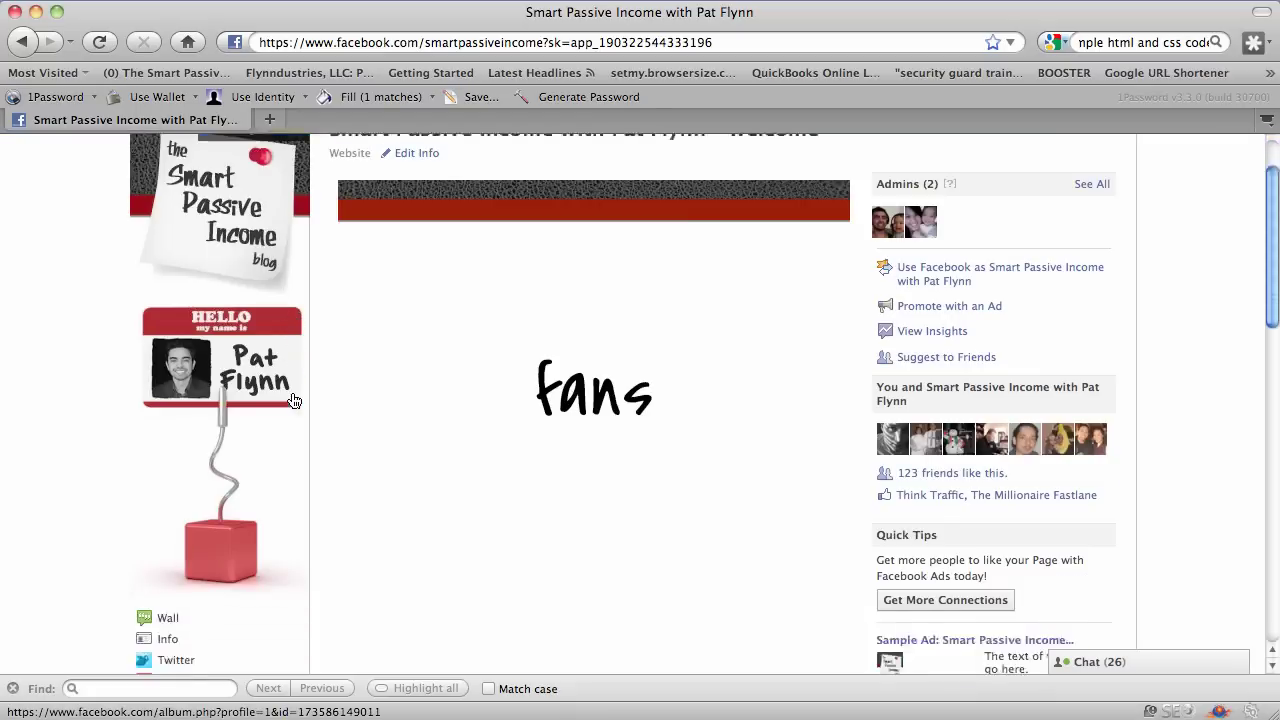
scroll(294, 400, down, 2)
click(145, 567)
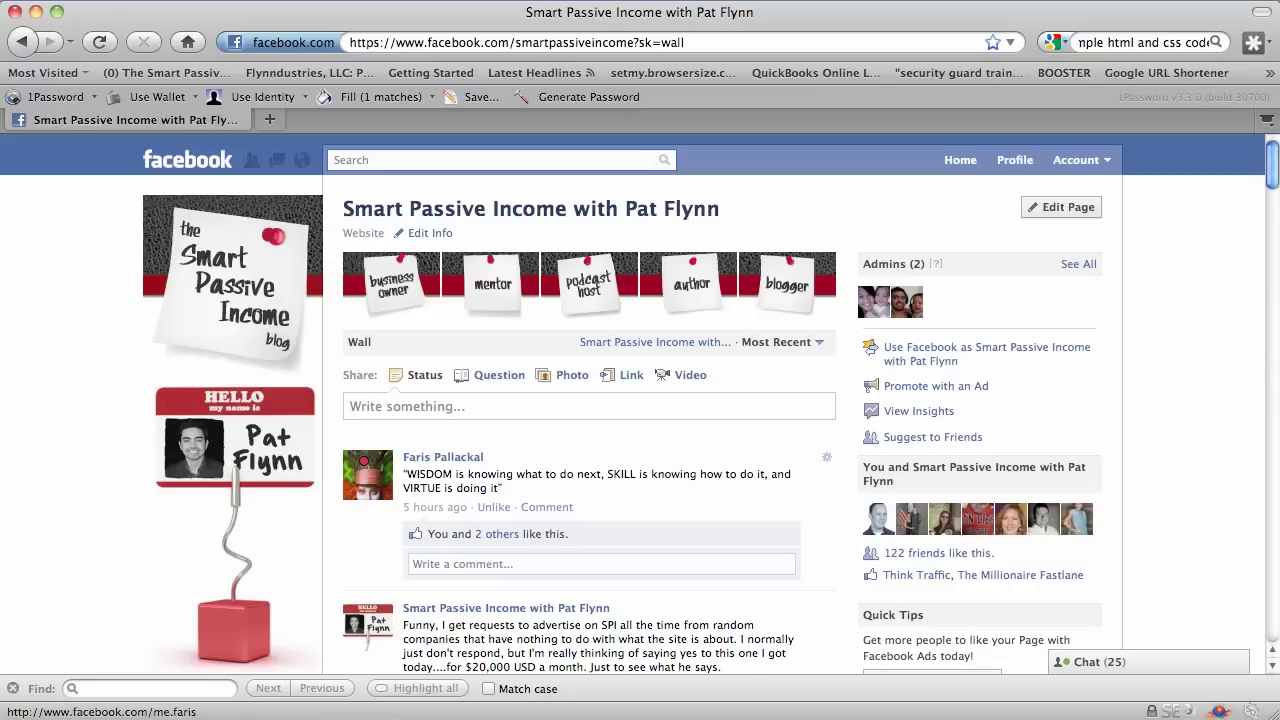
- Circle the Edit Page option in red, clear the mark, and open the fan page's editing settings
mouse_move(1046, 180)
mouse_down()
mouse_move(1012, 200)
mouse_move(1040, 178)
mouse_up()
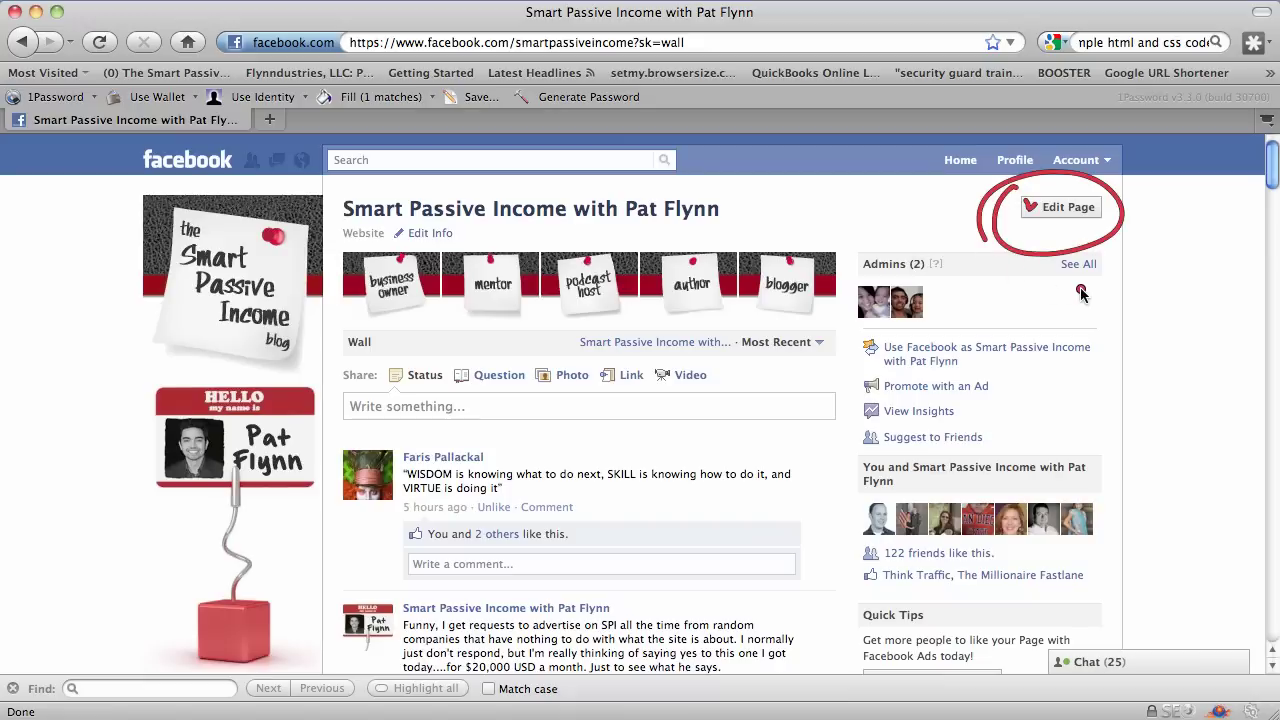
key(Escape)
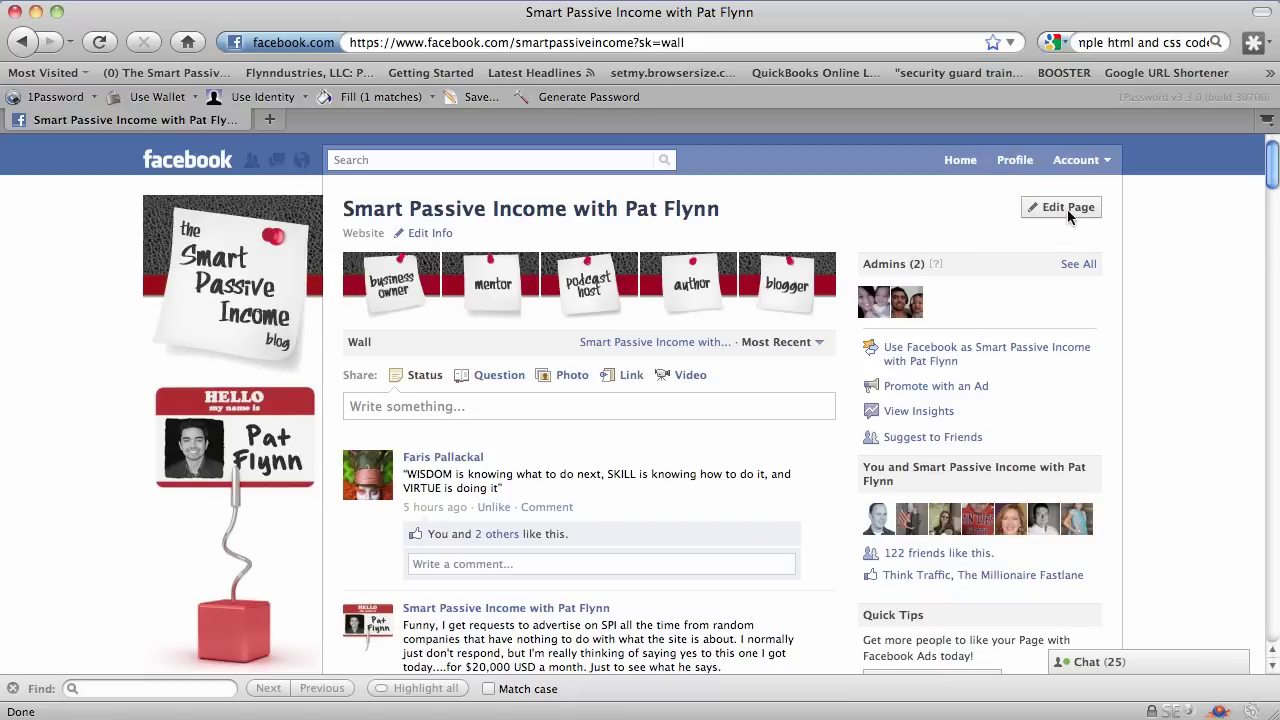
click(1067, 209)
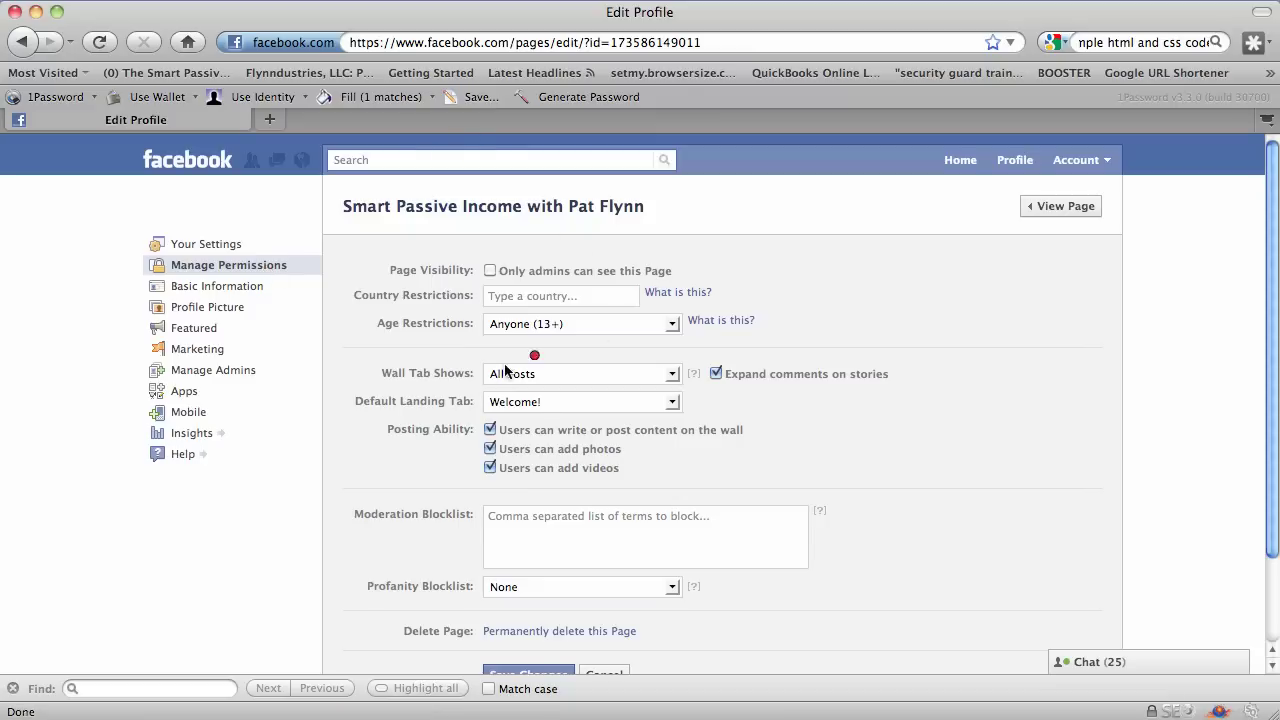
- Mark the Default Landing Tab setting in red, set it to Welcome, and save the page permissions
mouse_move(300, 393)
mouse_down()
mouse_move(357, 397)
mouse_move(338, 418)
mouse_up()
click(548, 406)
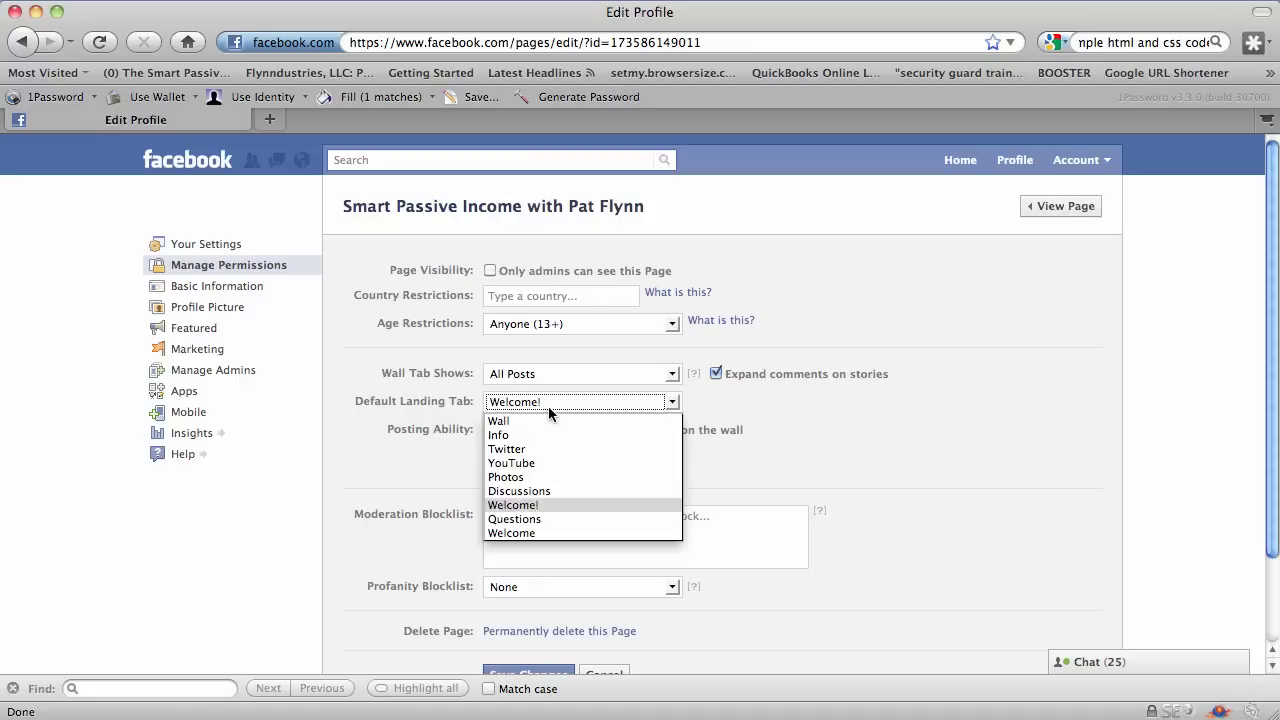
click(538, 533)
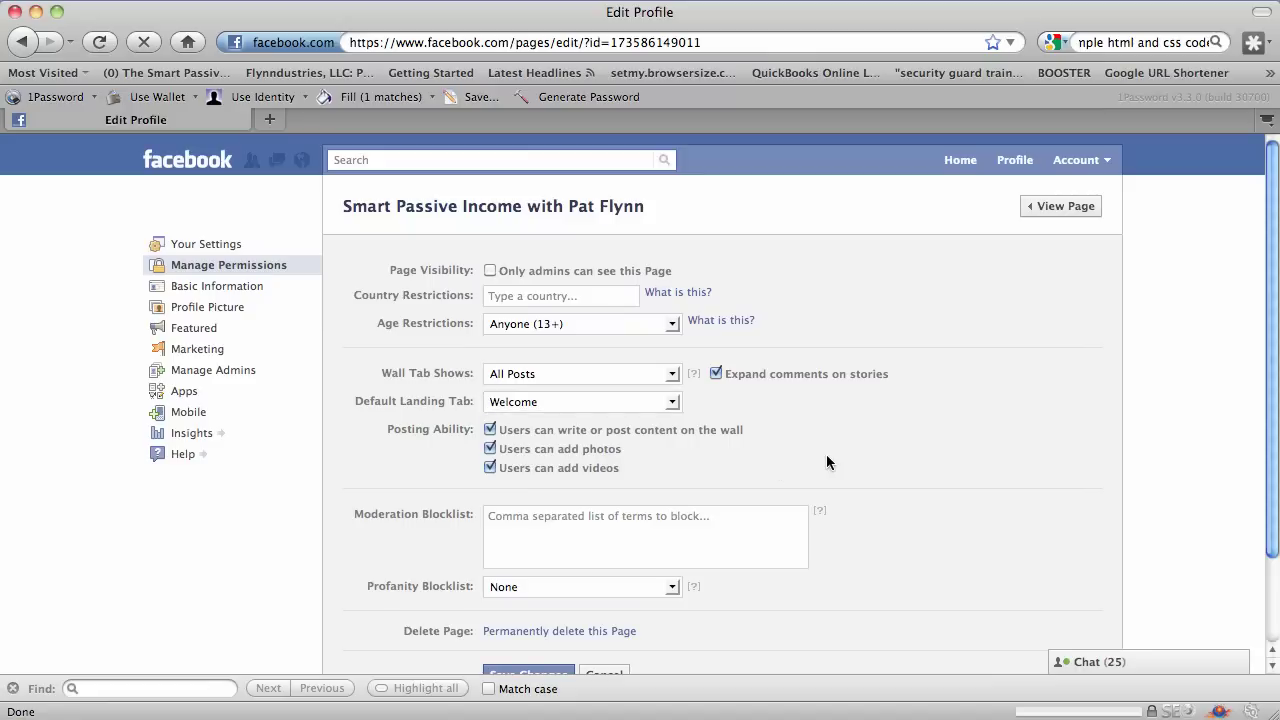
scroll(826, 462, down, 2)
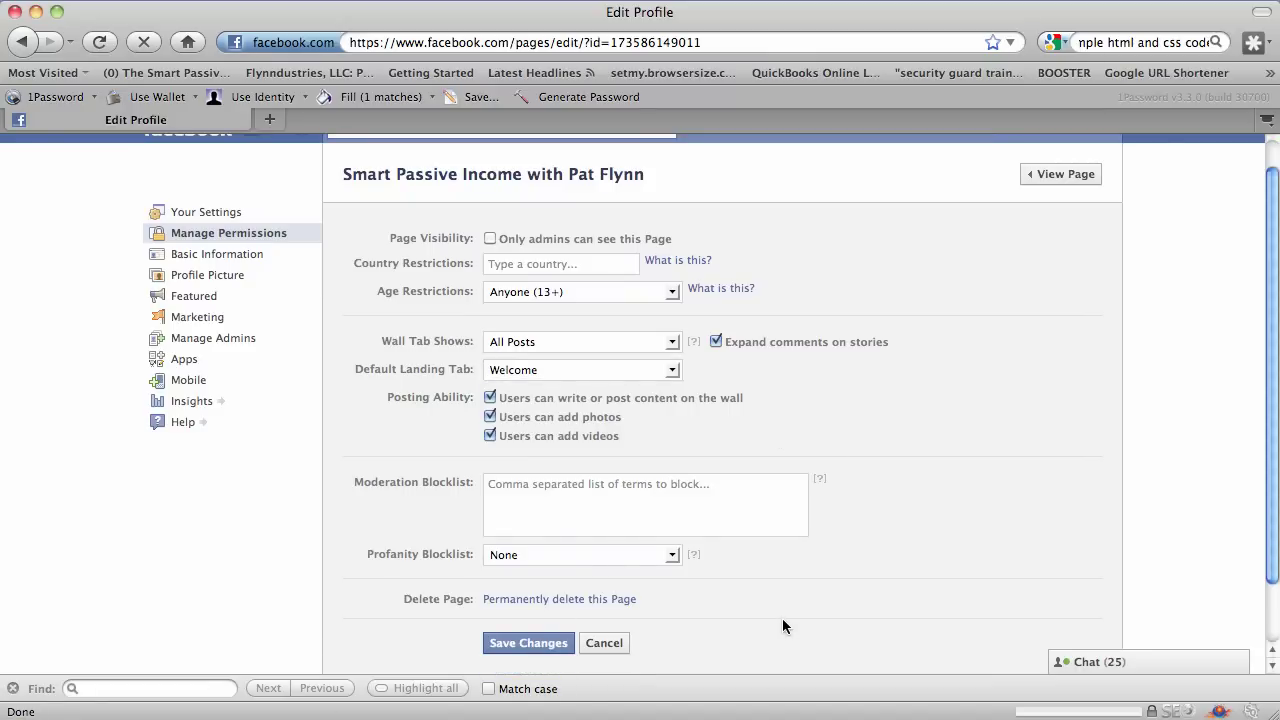
click(531, 644)
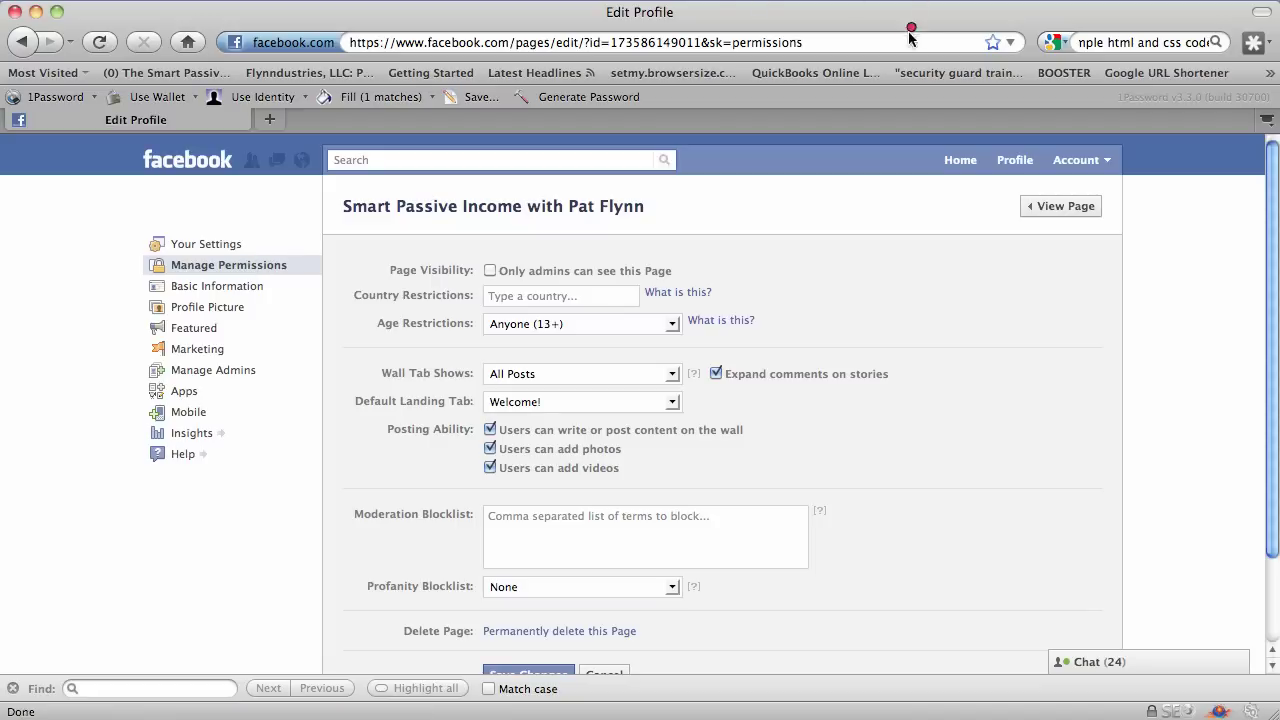
- Handwrite "STATIC HTML IFRAME TAB" in red over the blank area beside the permission settings, and clear the writing
mouse_move(809, 246)
mouse_down()
mouse_move(858, 270)
mouse_move(894, 258)
mouse_move(963, 277)
mouse_up()
drag(826, 310, 831, 358)
drag(824, 334, 914, 311)
drag(842, 396, 852, 456)
mouse_move(866, 398)
mouse_down()
mouse_move(872, 460)
mouse_move(894, 398)
mouse_up()
drag(870, 428, 896, 430)
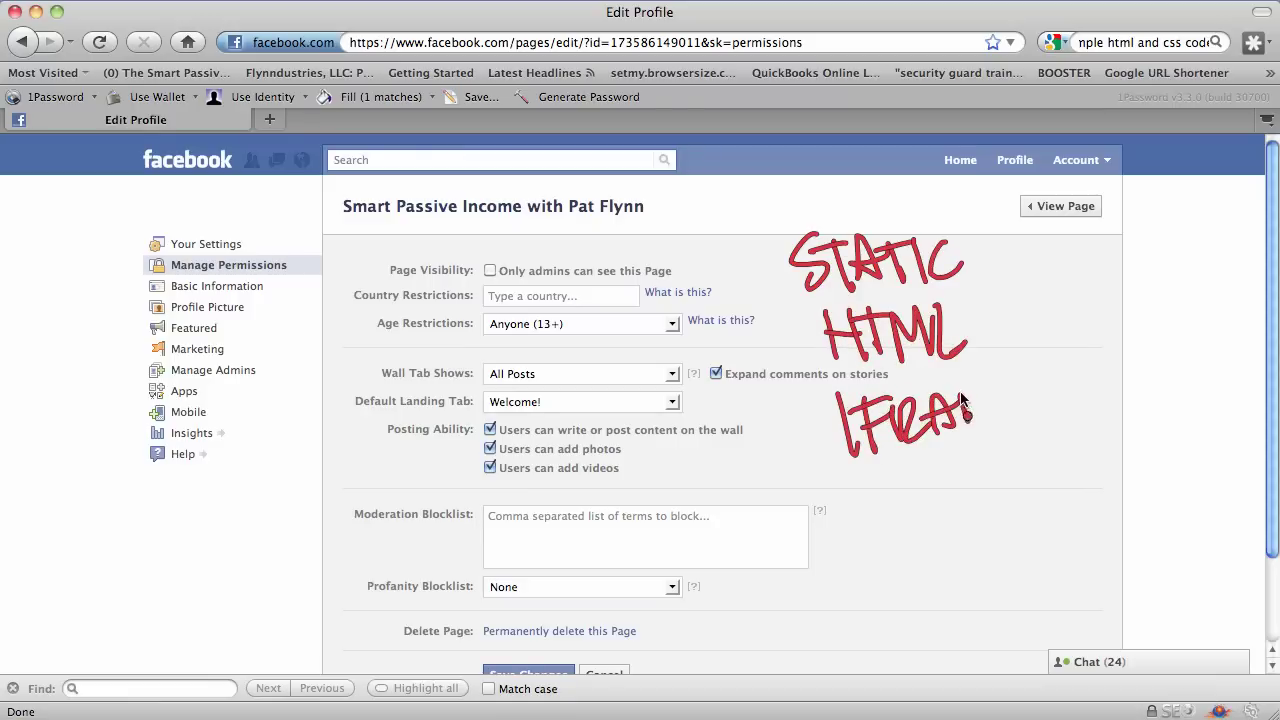
drag(960, 400, 1022, 420)
drag(924, 483, 1008, 481)
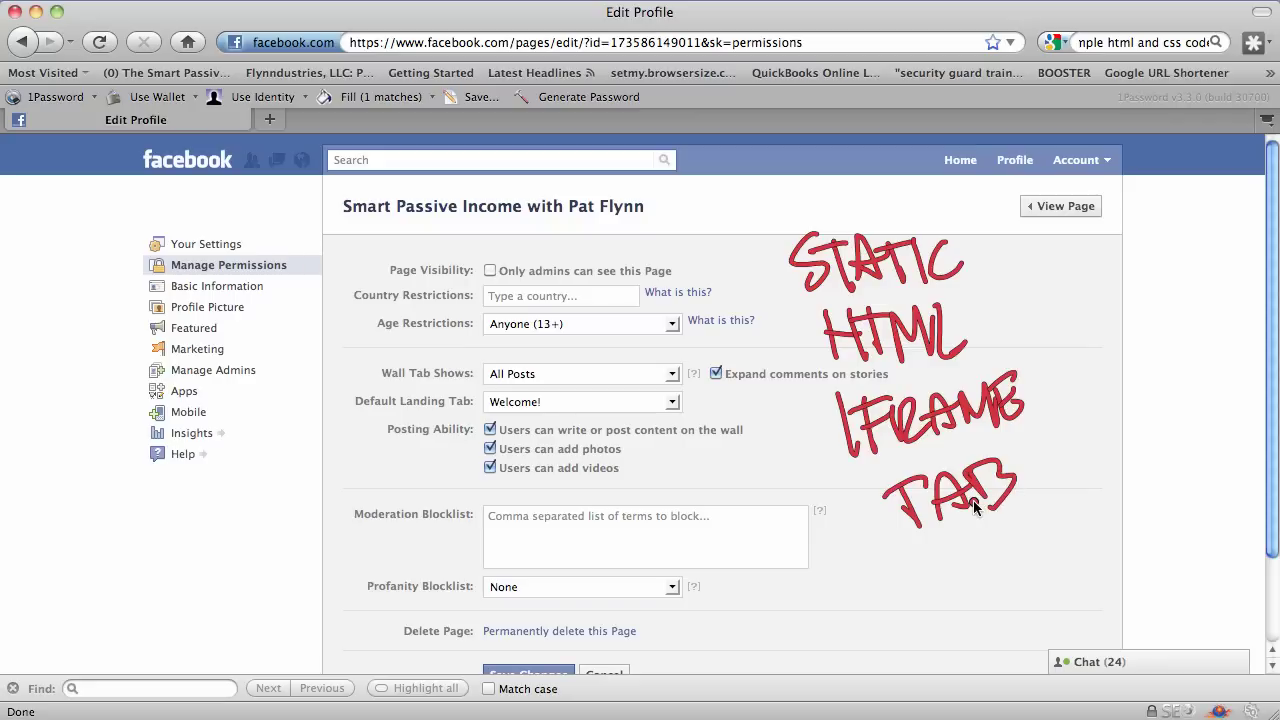
key(Escape)
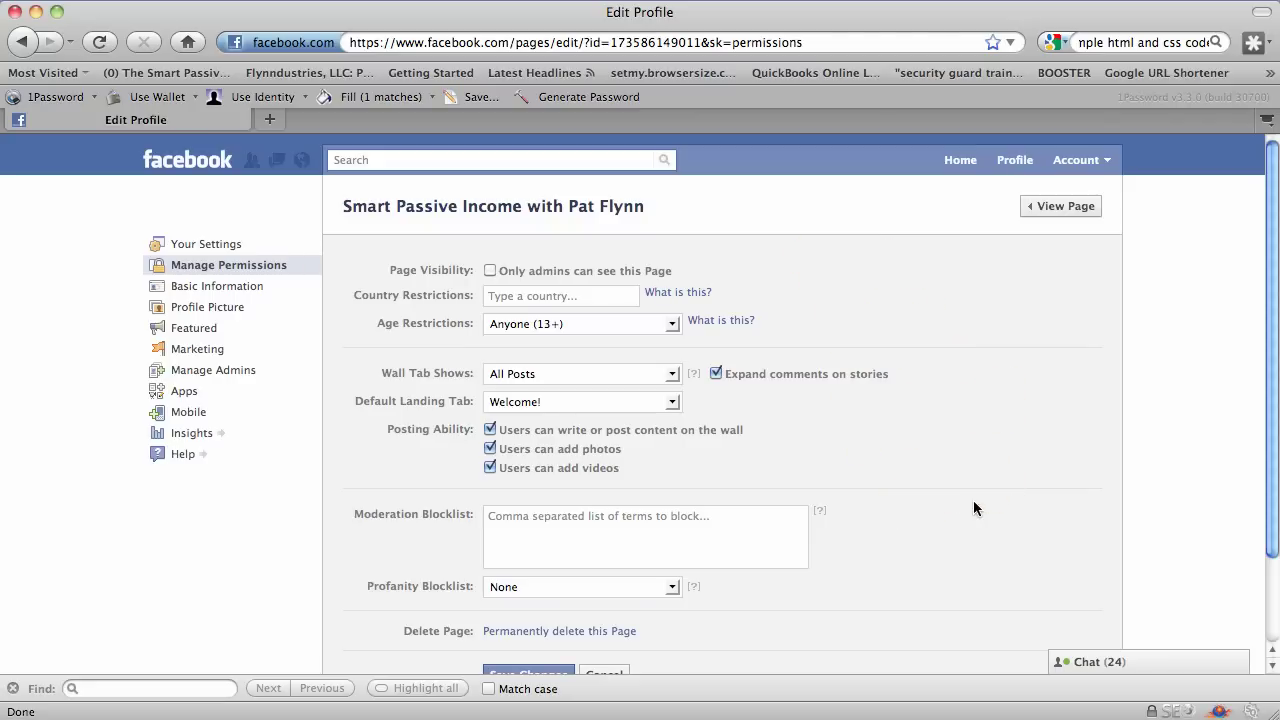
- Load the fan page at facebook.com/smartpassiveincome and look over its Wall and tab list
click(488, 48)
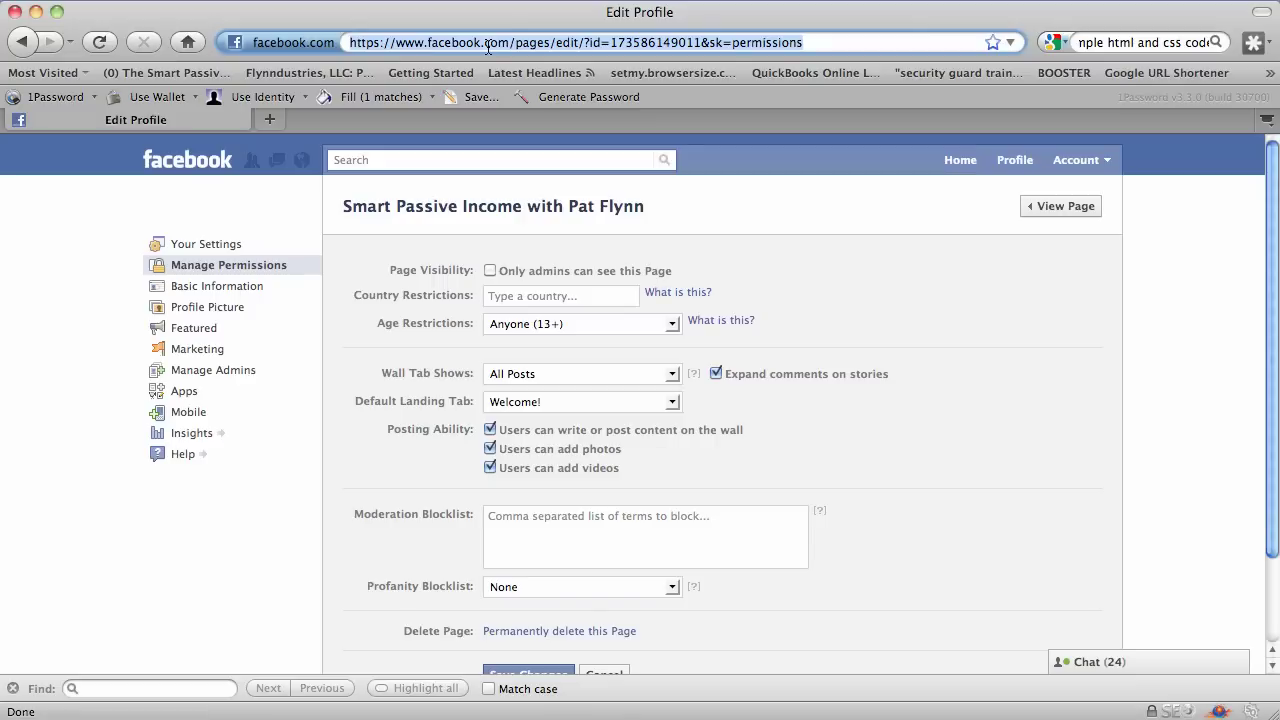
text(fa)
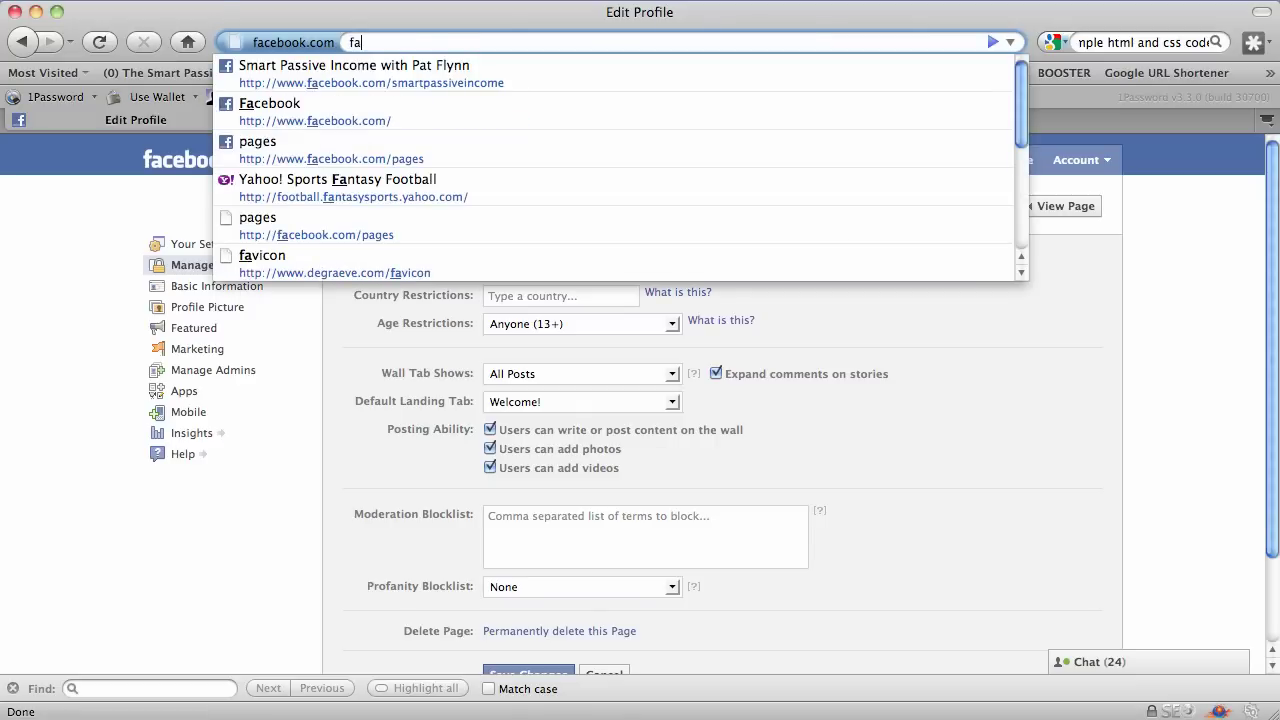
key(Down)
key(Return)
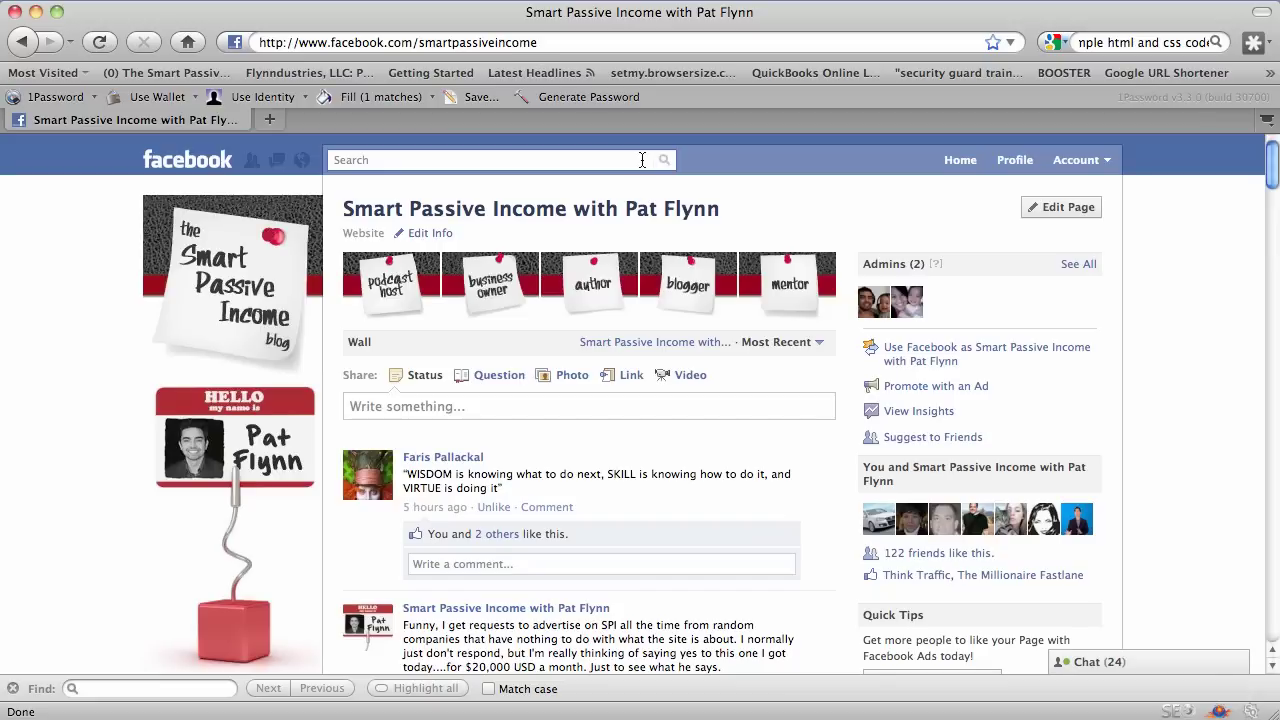
scroll(643, 310, down, 2)
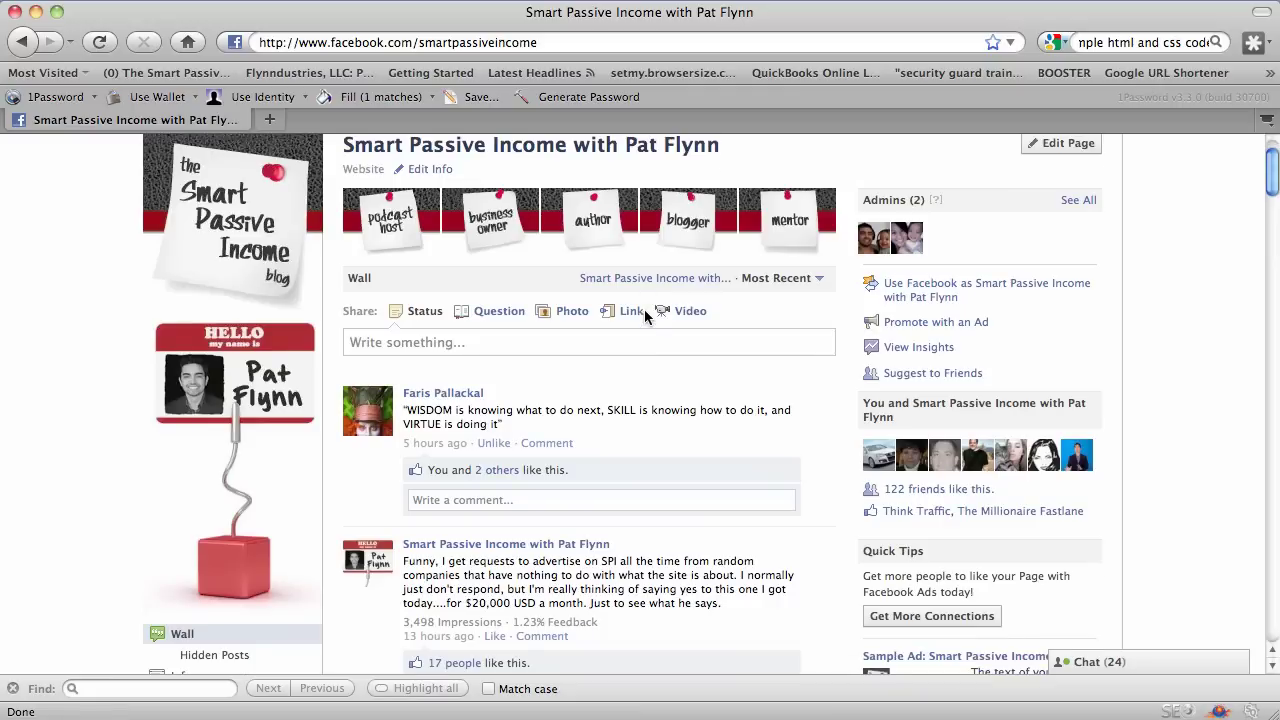
scroll(645, 314, down, 4)
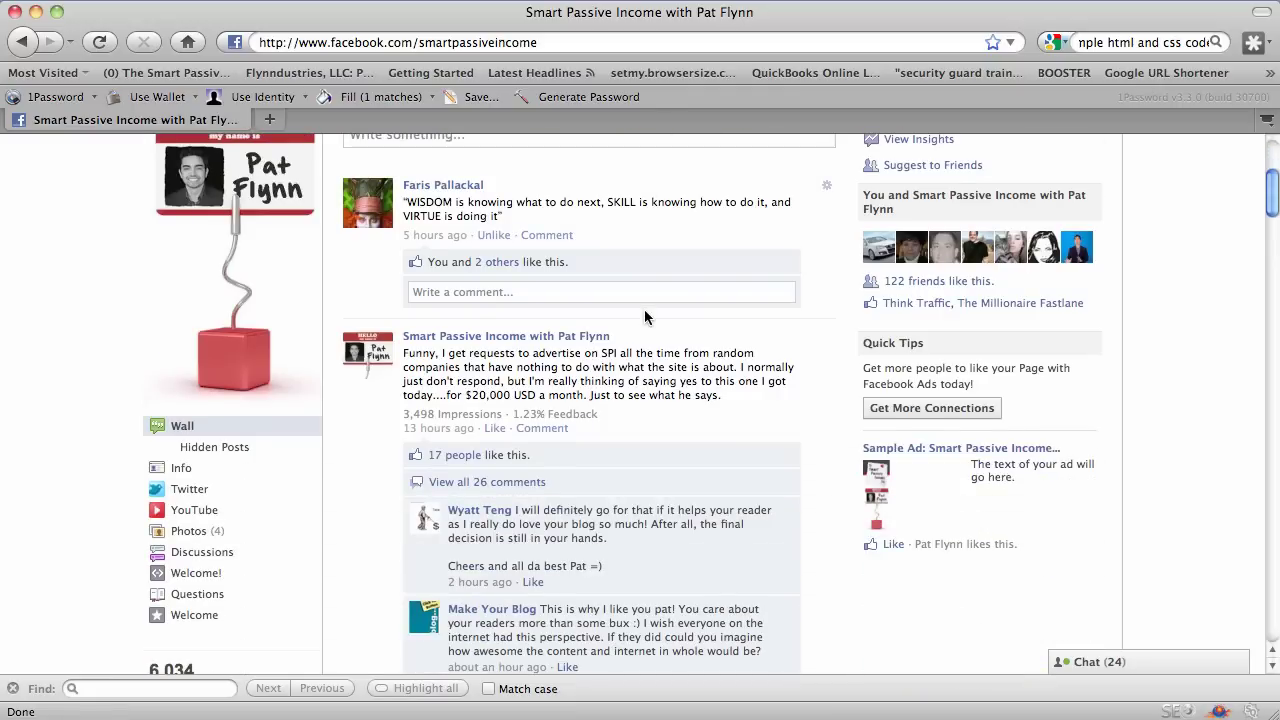
scroll(644, 314, down, 3)
scroll(645, 316, up, 8)
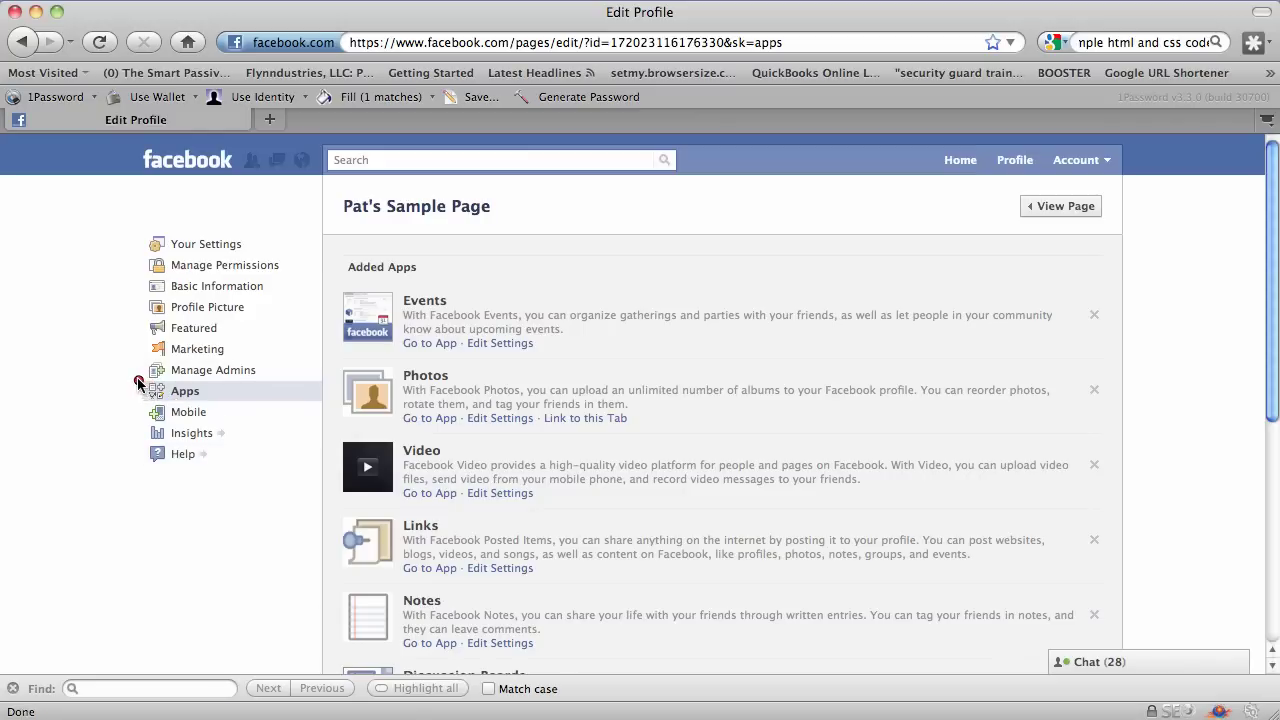
- Mark Apps in red in the sample page's settings, and circle Edit Settings for the Static HTML: iframe tabs app
drag(129, 378, 175, 432)
scroll(480, 442, down, 8)
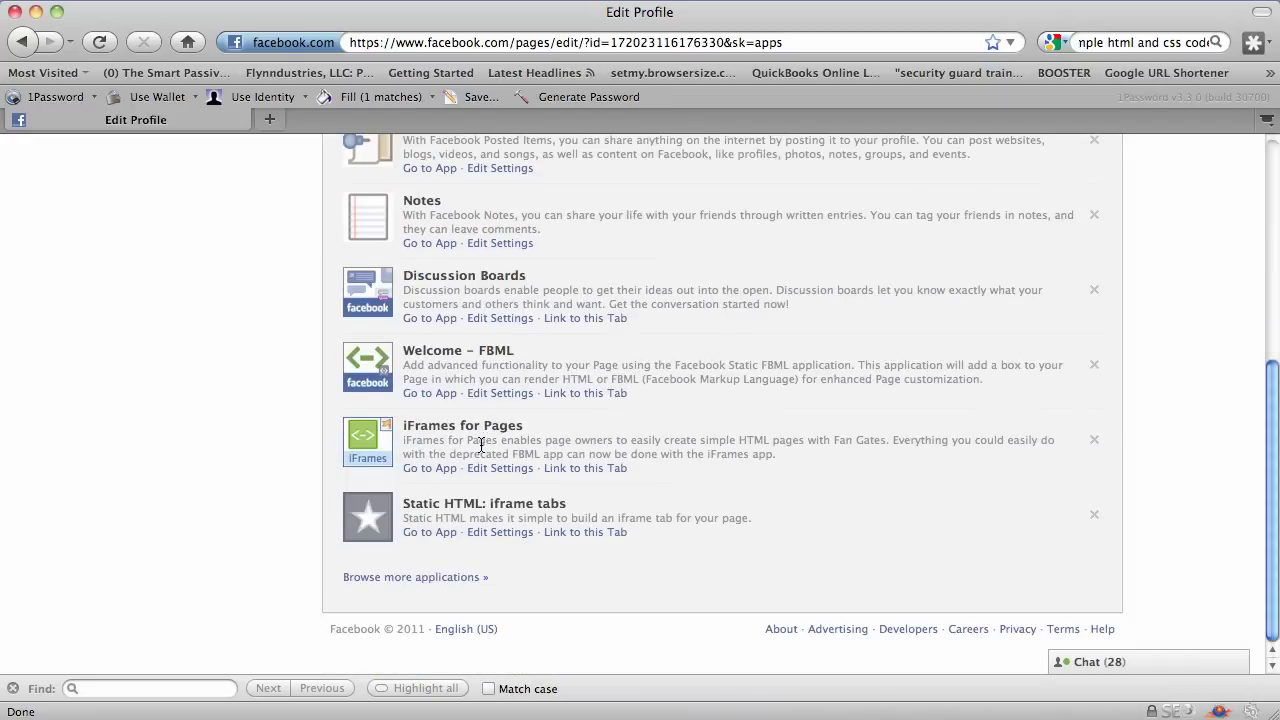
mouse_move(466, 527)
mouse_down()
mouse_move(456, 543)
mouse_move(512, 552)
mouse_move(538, 516)
mouse_move(472, 522)
mouse_up()
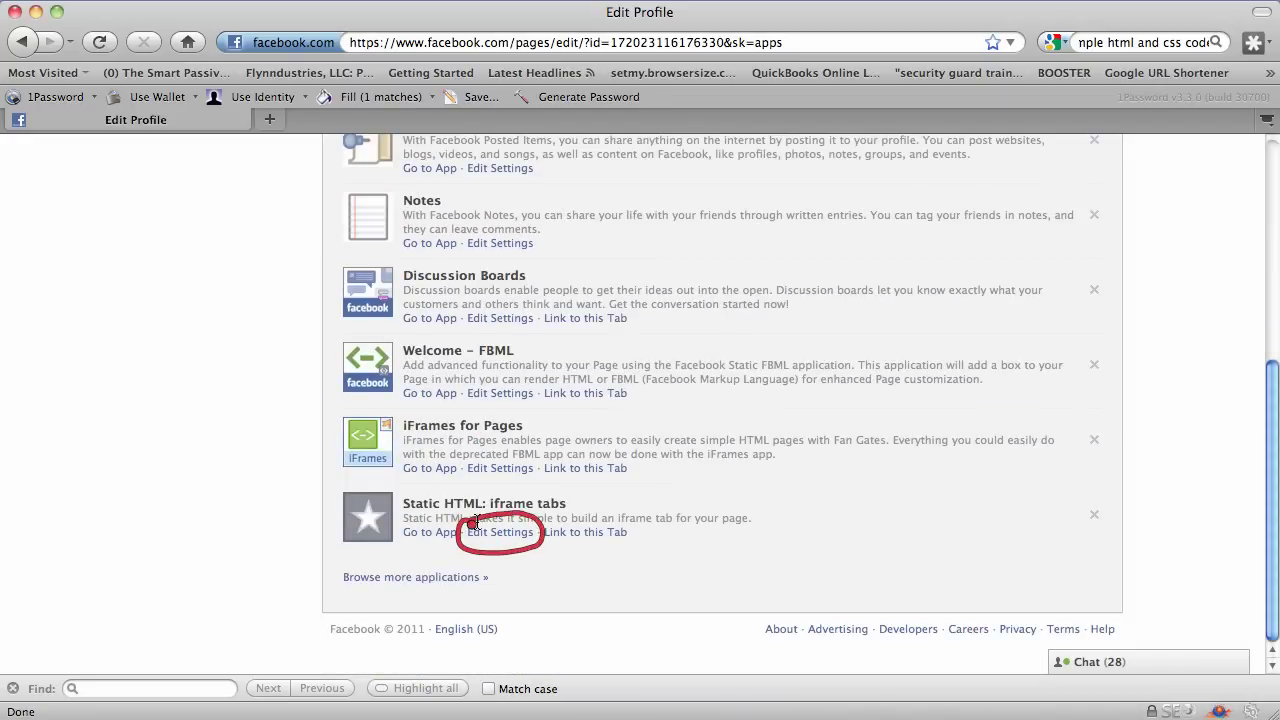
- Set the custom tab name of the Static HTML: iframe tabs app to "FREE Webinar" and save it
click(490, 532)
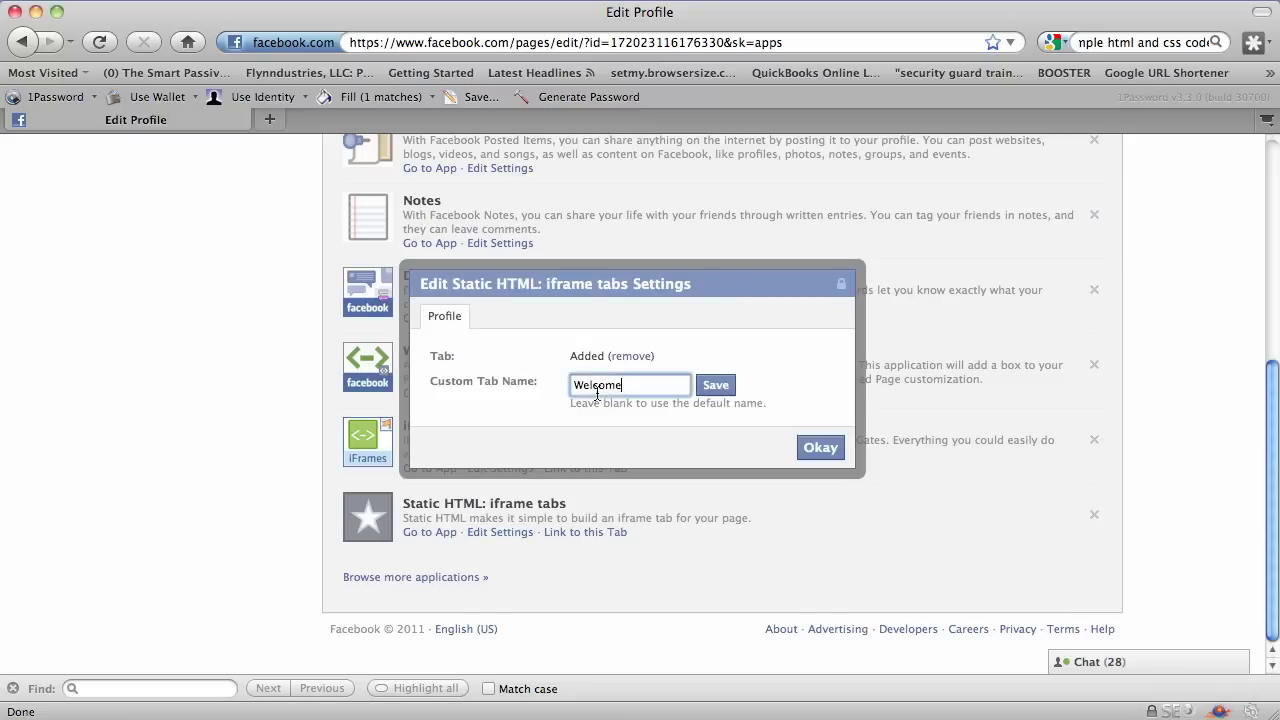
drag(638, 388, 497, 389)
text(FREE Webinar.)
key(BackSpace)
click(714, 390)
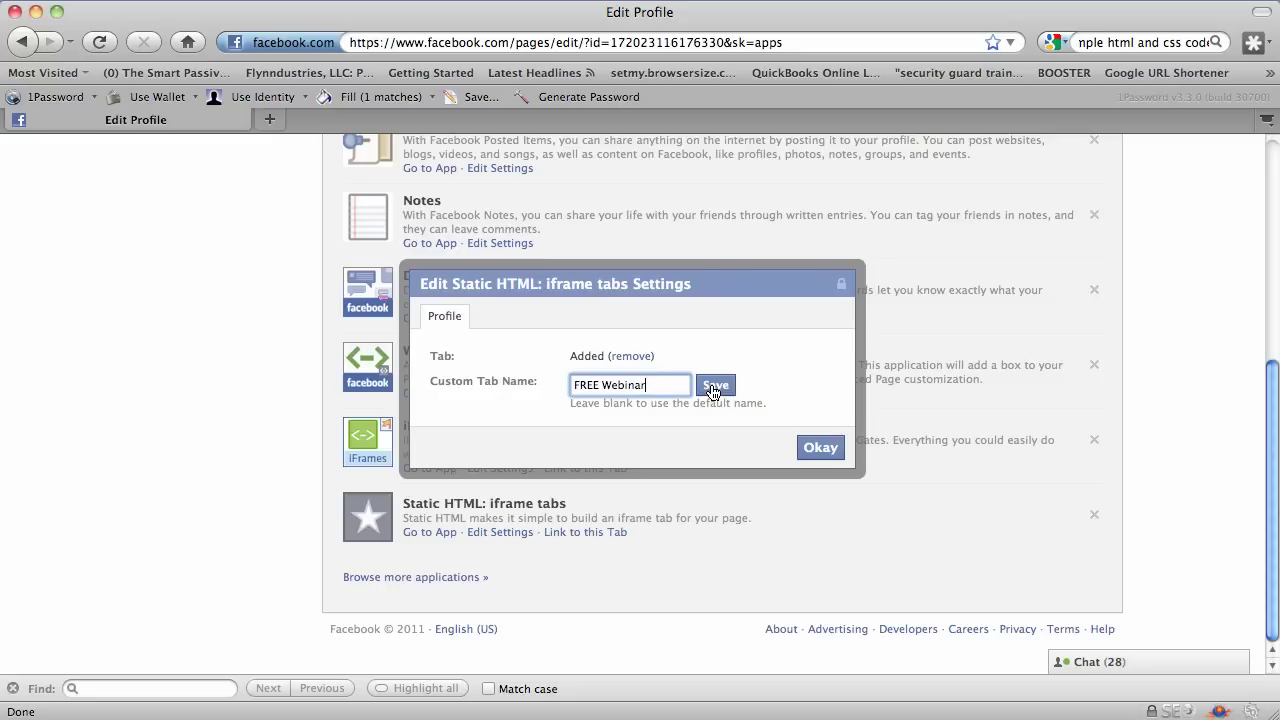